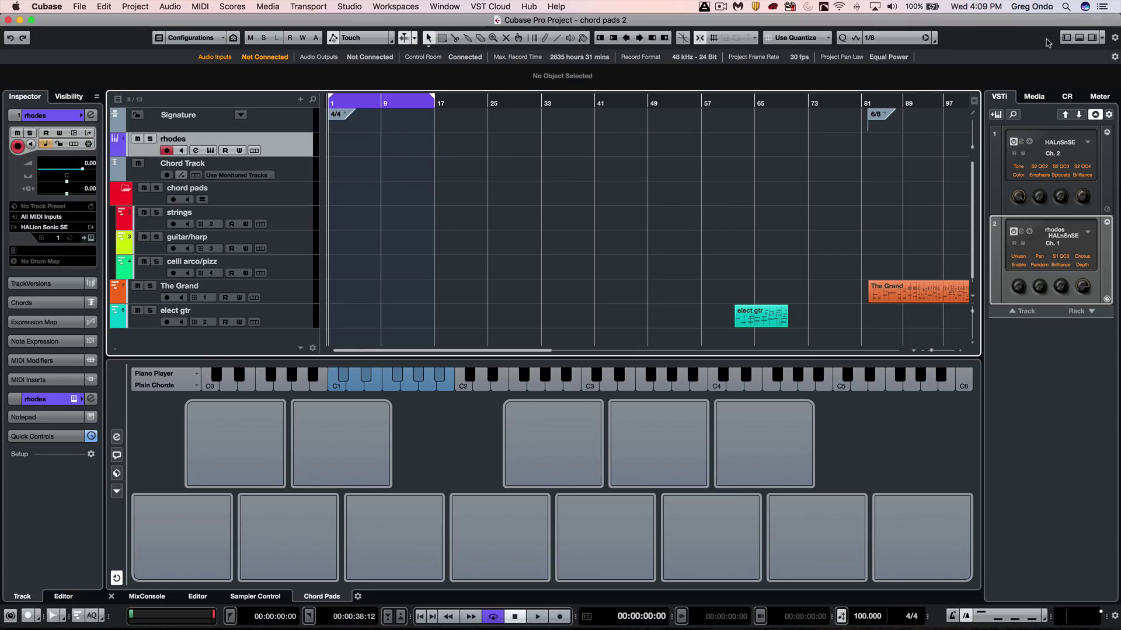
Step: Toggle the lower zone between the mixer and chord pads, ending with the chord pads shown
click(1080, 39)
click(1079, 38)
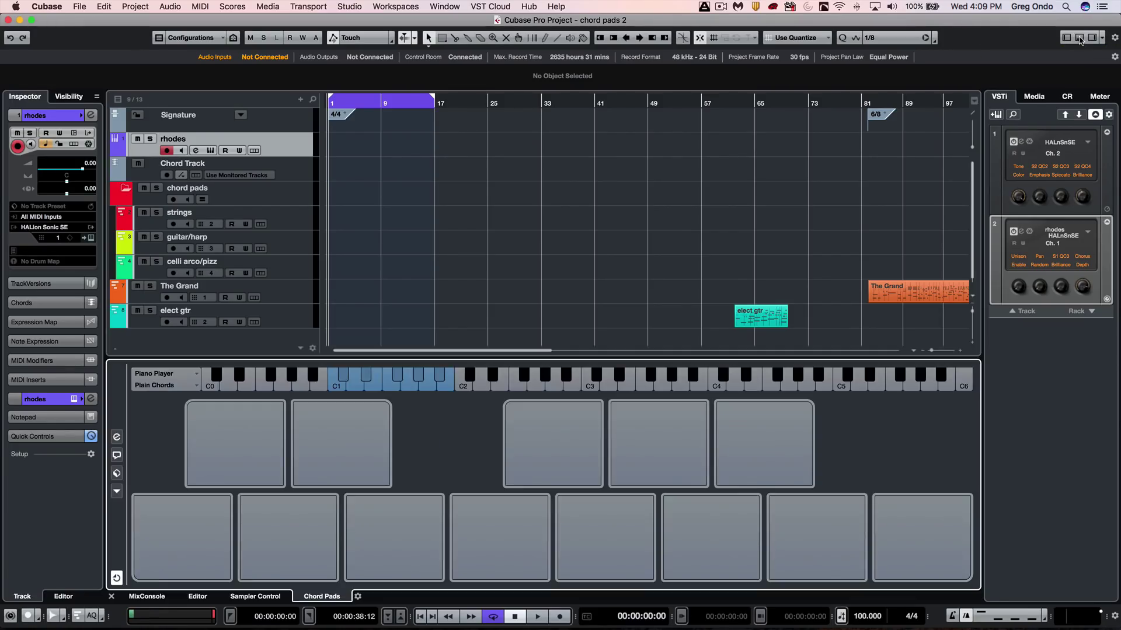
click(1080, 39)
click(1079, 38)
click(156, 597)
click(318, 597)
click(357, 596)
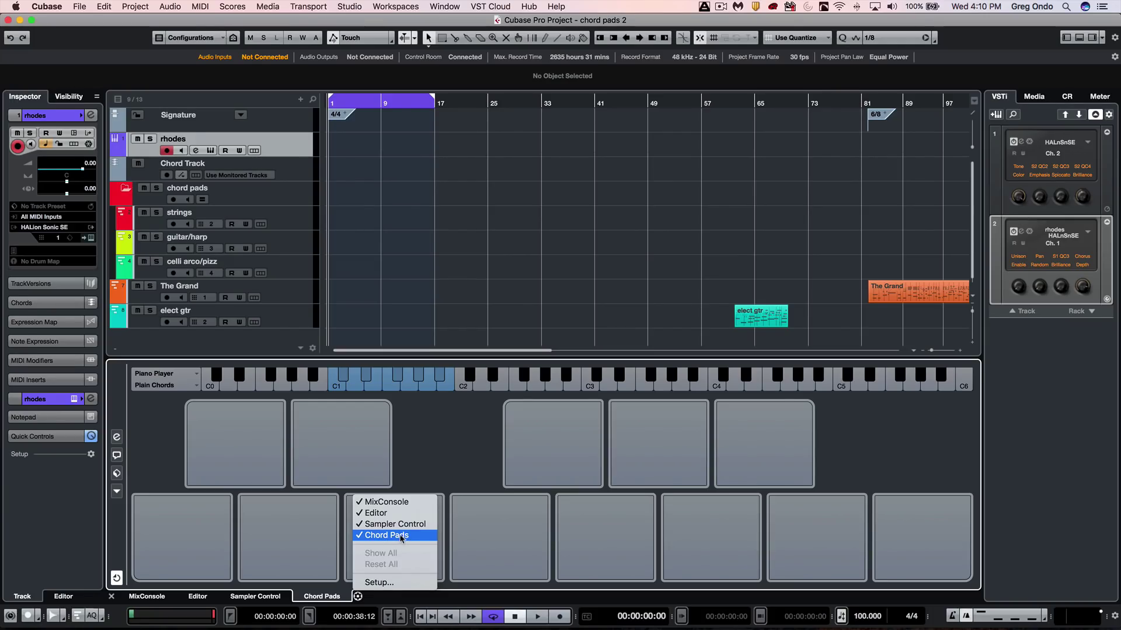
click(431, 445)
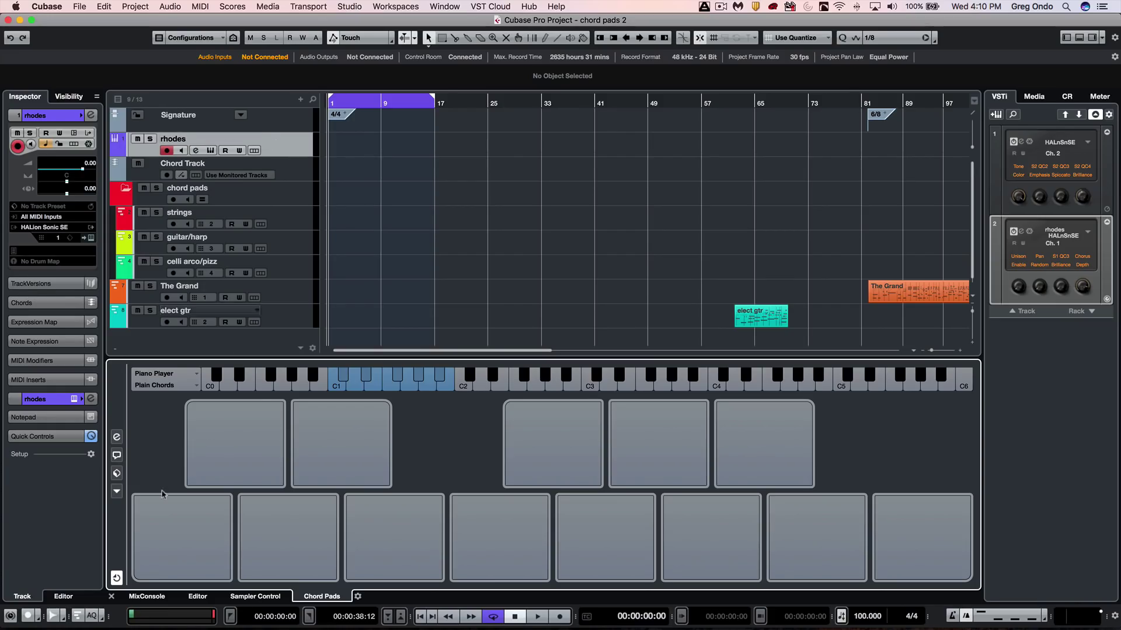
Step: Browse chord pad presets without loading any, then assign C major to the first lower pad
click(117, 473)
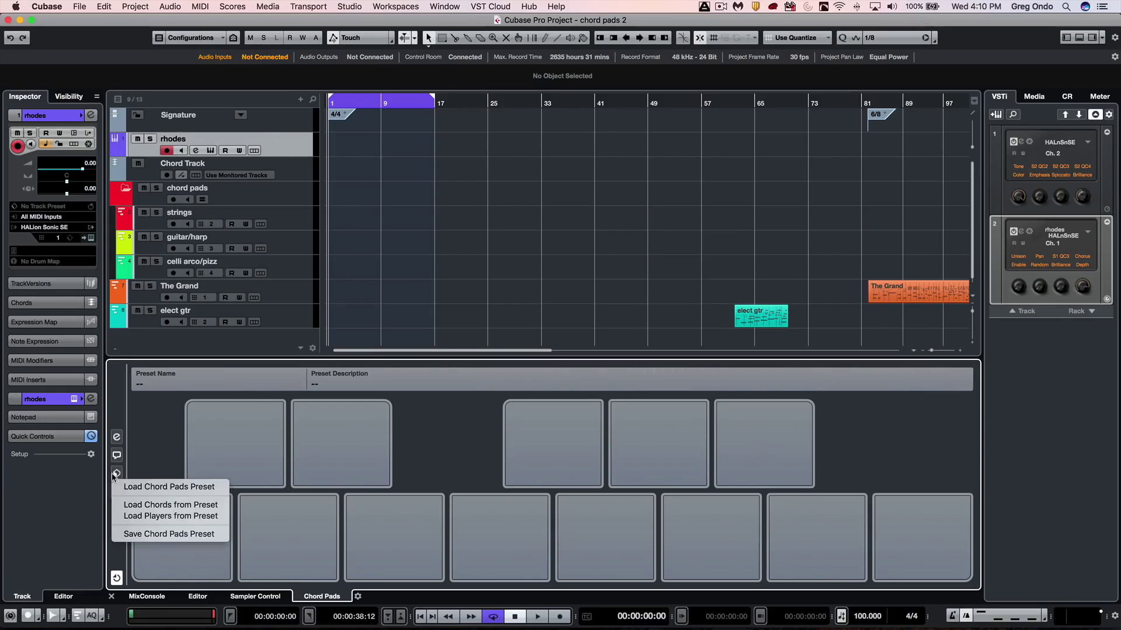
click(144, 505)
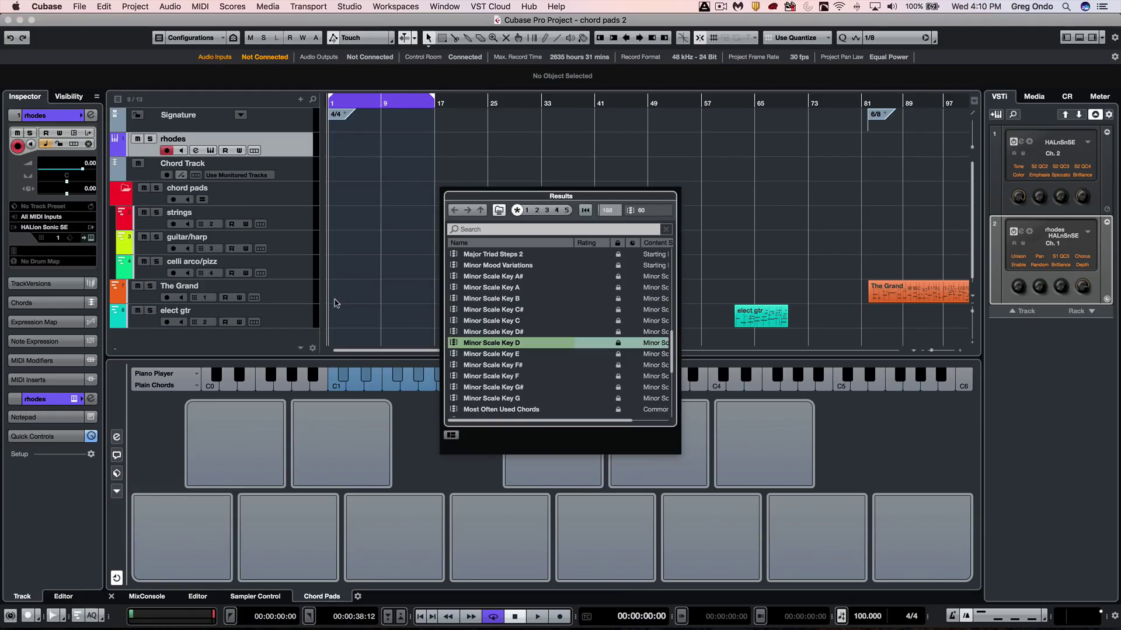
click(356, 303)
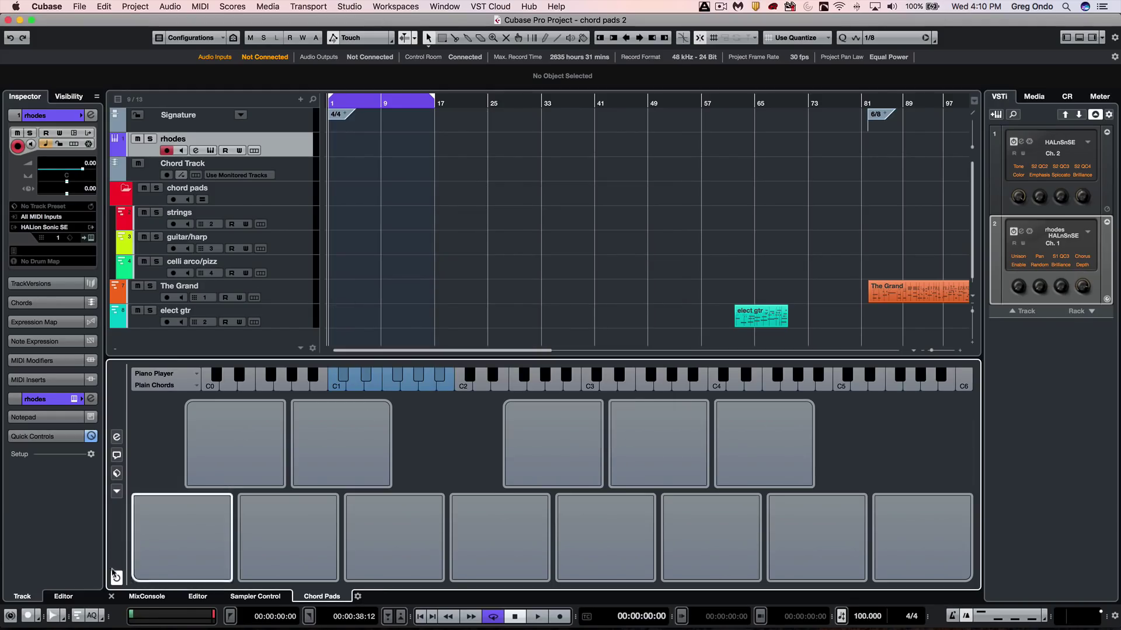
click(131, 537)
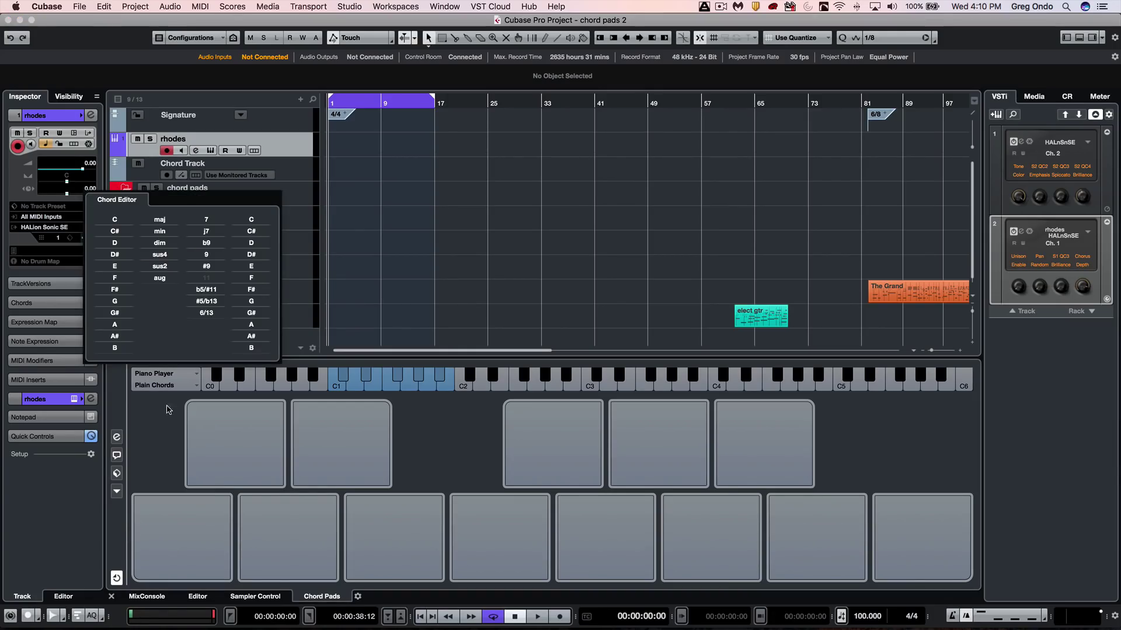
click(111, 217)
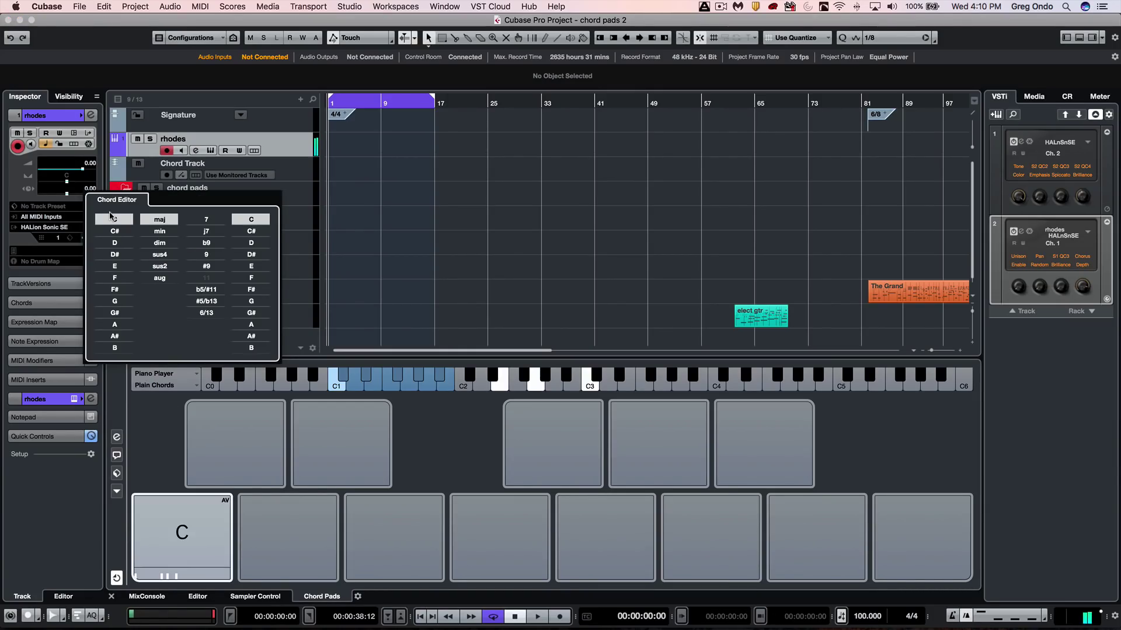
Step: Set the first upper pad to plain D minor, trying then removing a 9th and A bass
click(181, 438)
click(168, 242)
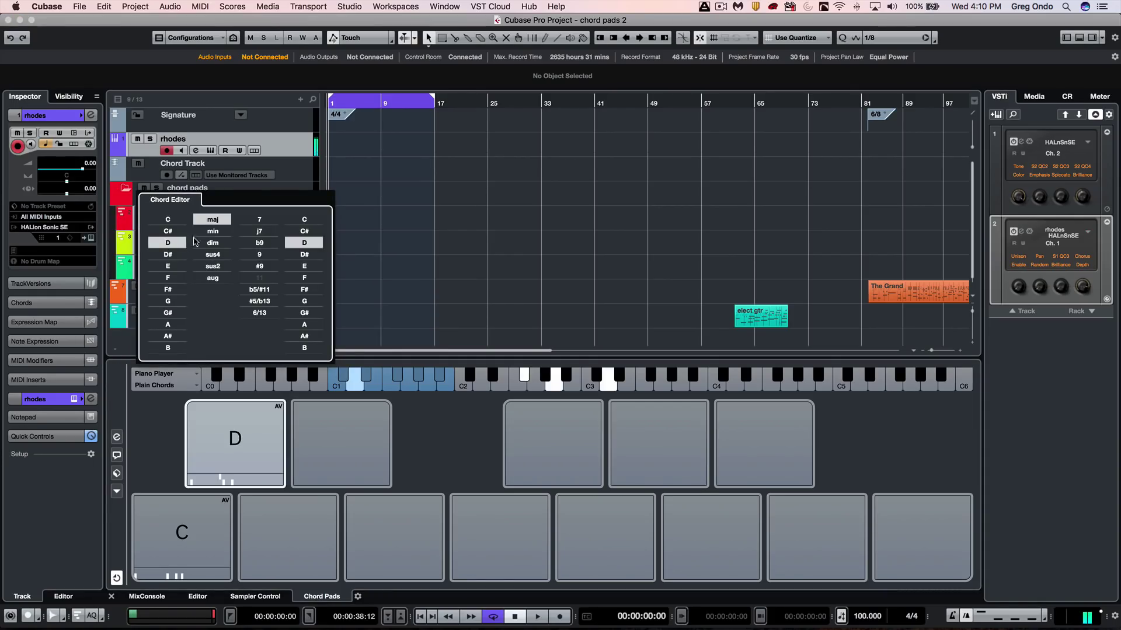
click(211, 232)
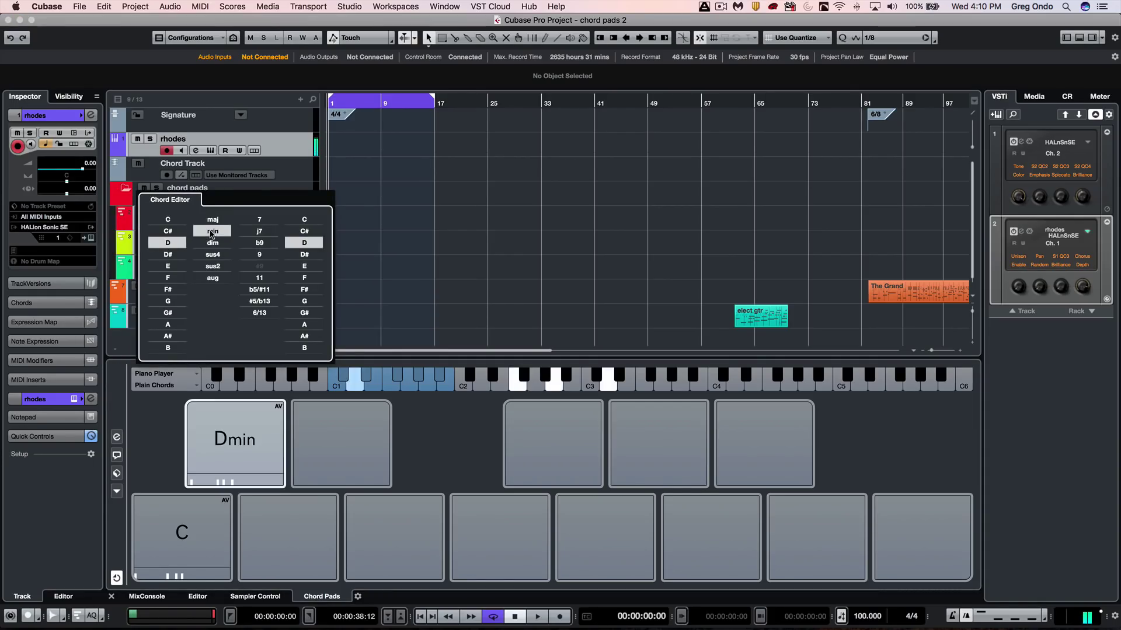
click(259, 254)
click(312, 325)
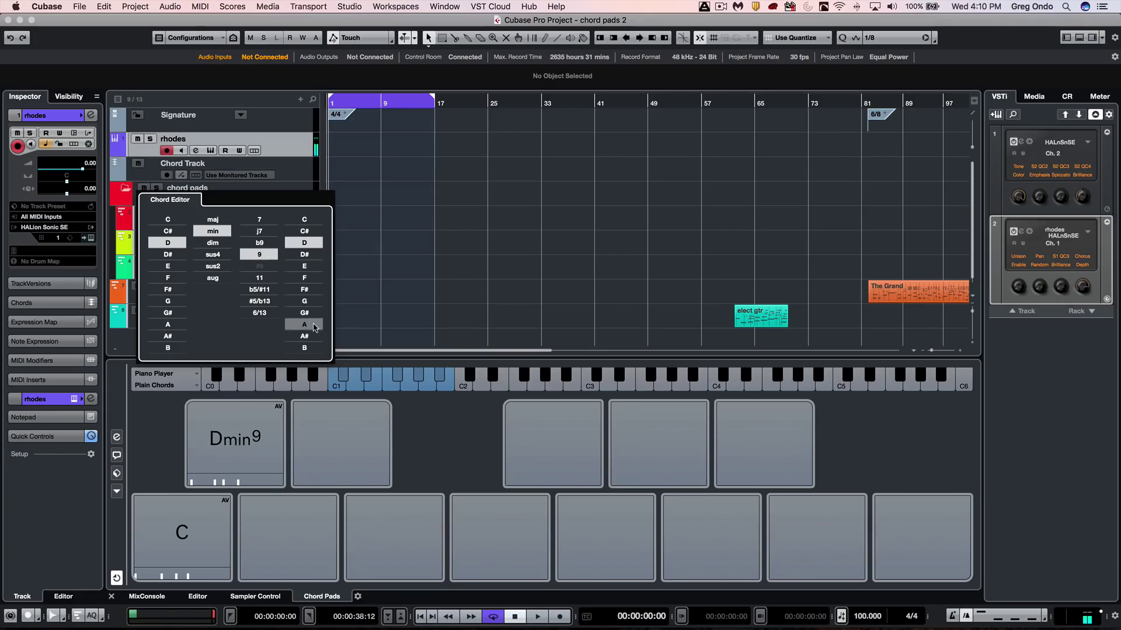
click(312, 325)
click(259, 254)
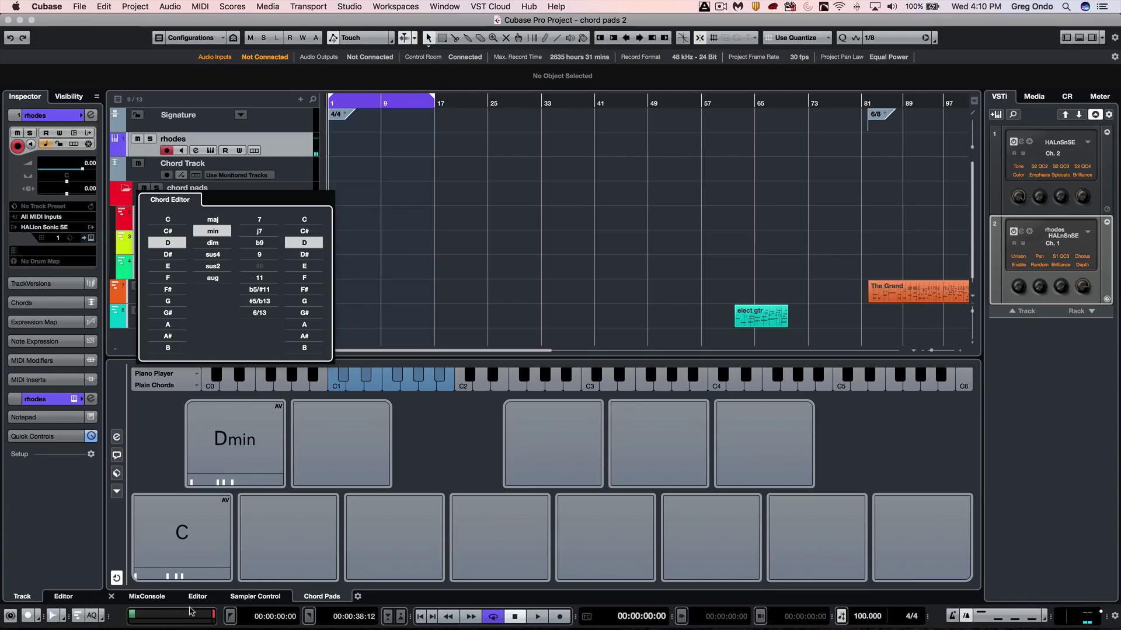
Step: Assign Emin to the empty second lower pad from MIDI input, then audition the Dmin pad
right_click(275, 526)
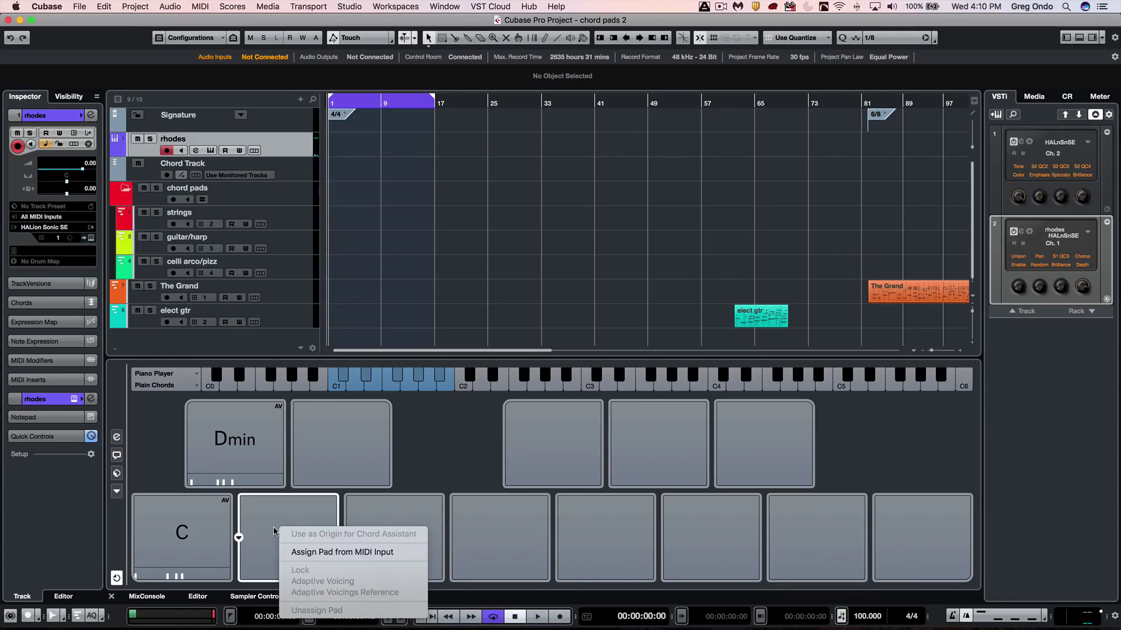
click(321, 554)
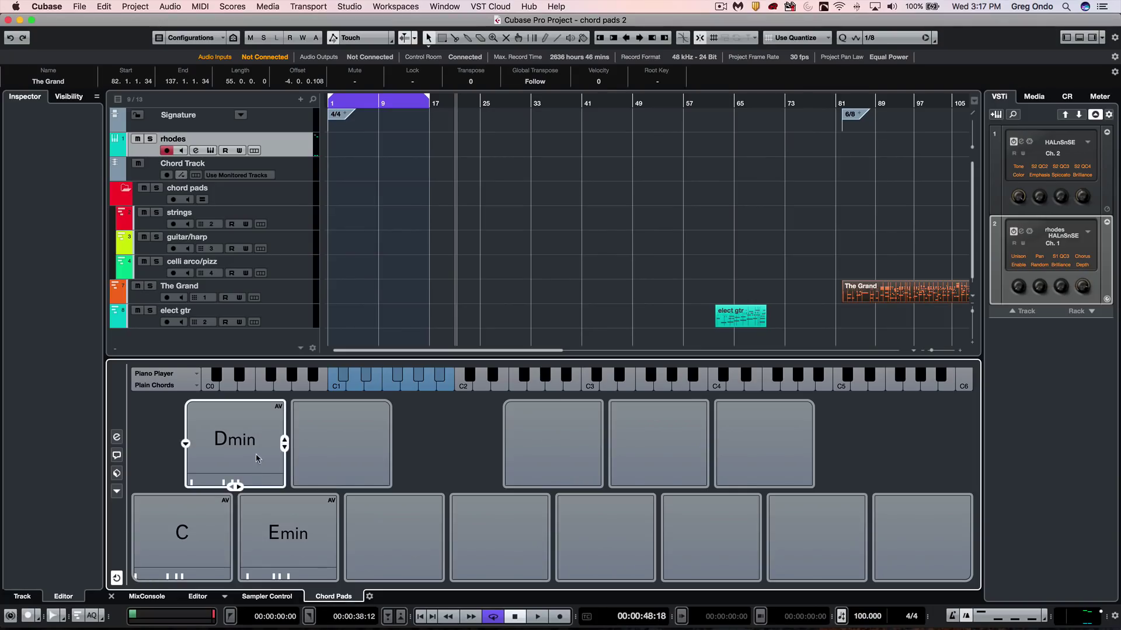
click(232, 422)
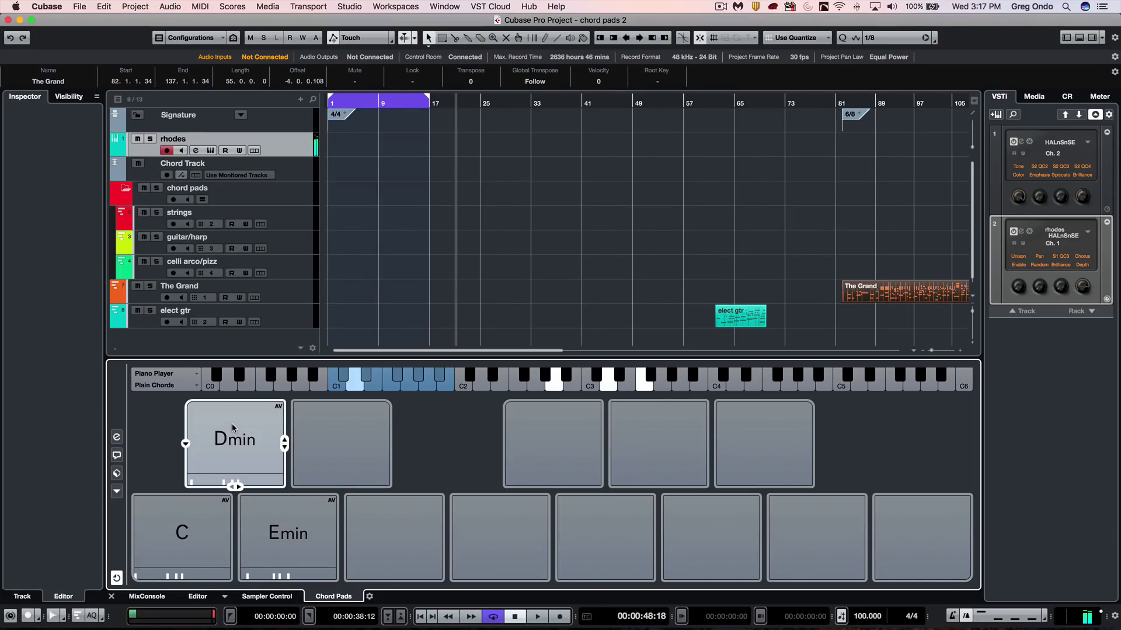
Step: Switch the pads to Guitar Player and back to Piano Player, auditioning the chords
click(193, 372)
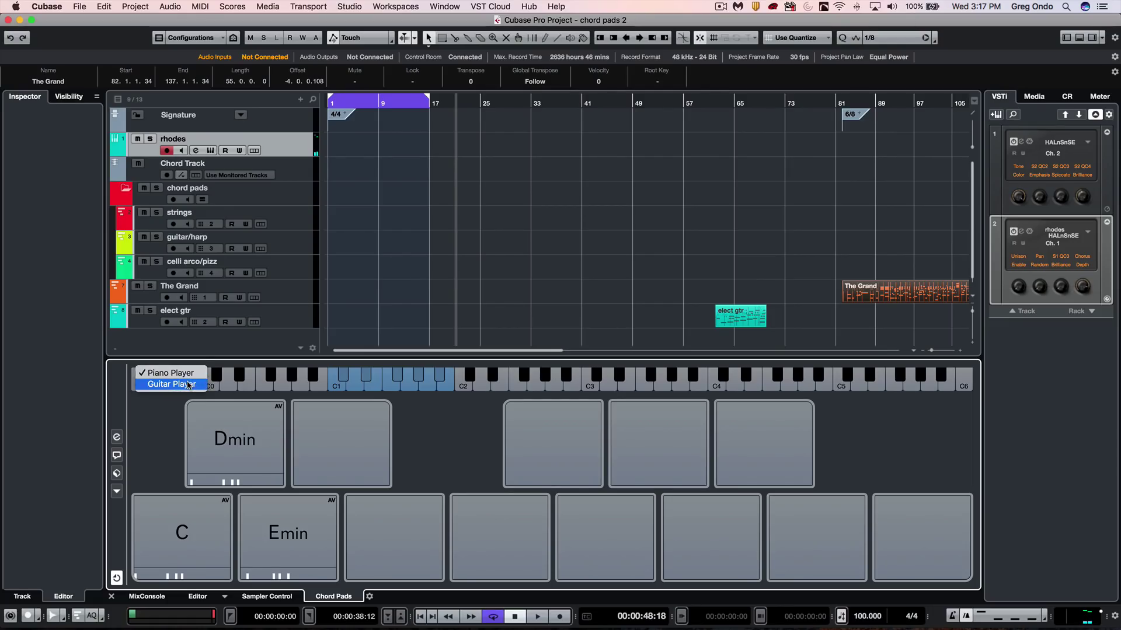
click(189, 384)
click(229, 439)
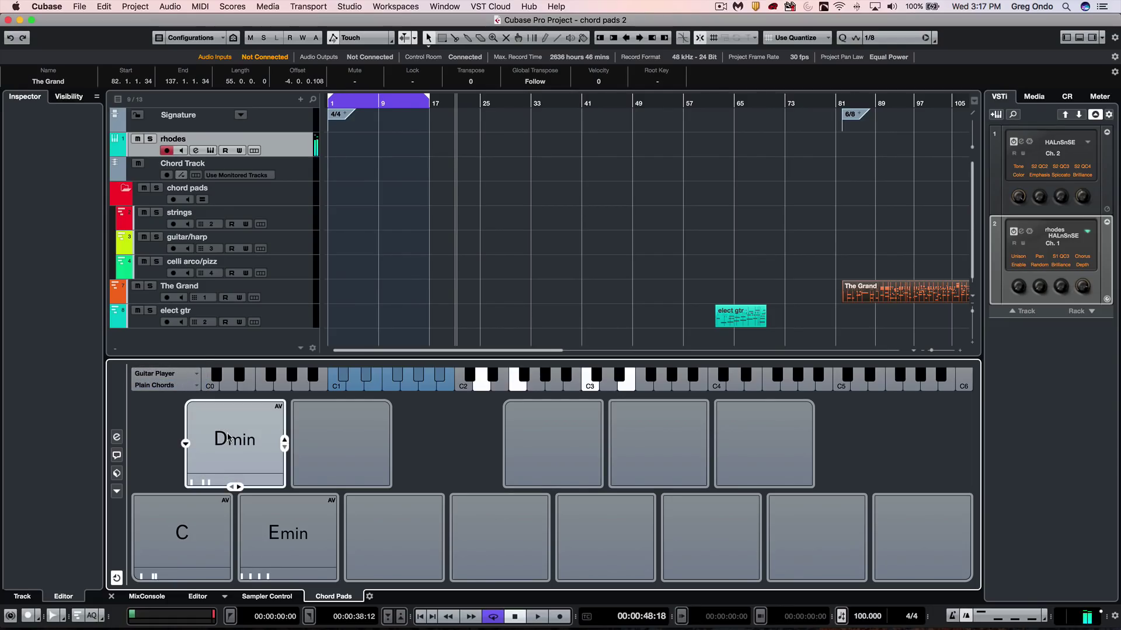
click(193, 374)
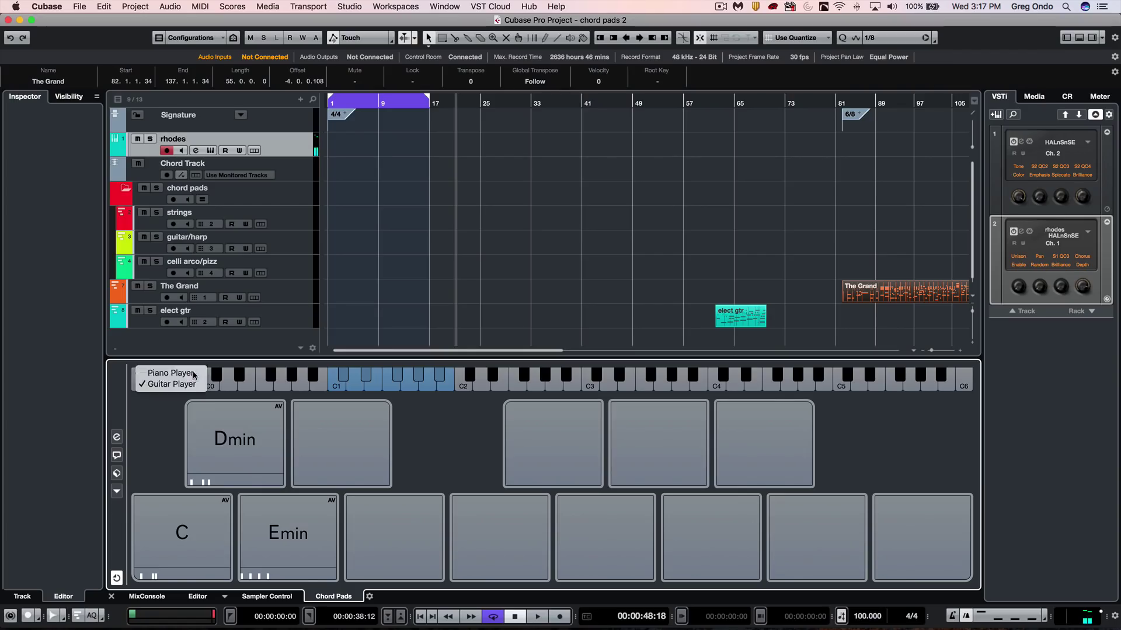
click(230, 432)
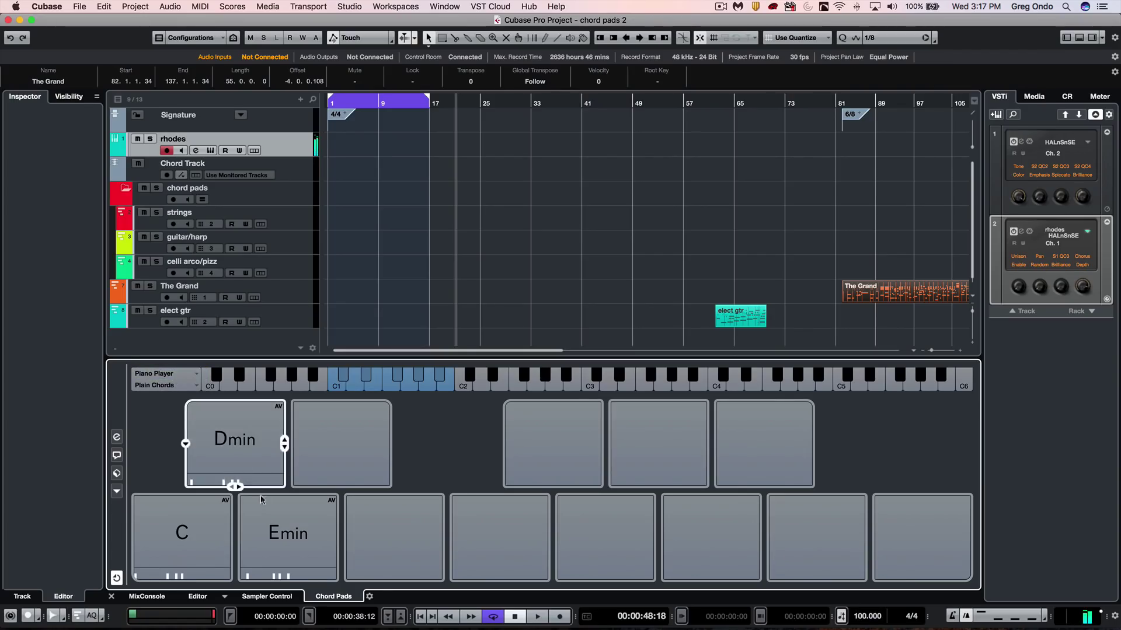
click(272, 527)
Step: Switch to Guitar Player again and play the Emin, Dmin, C and Dmin pads
click(178, 373)
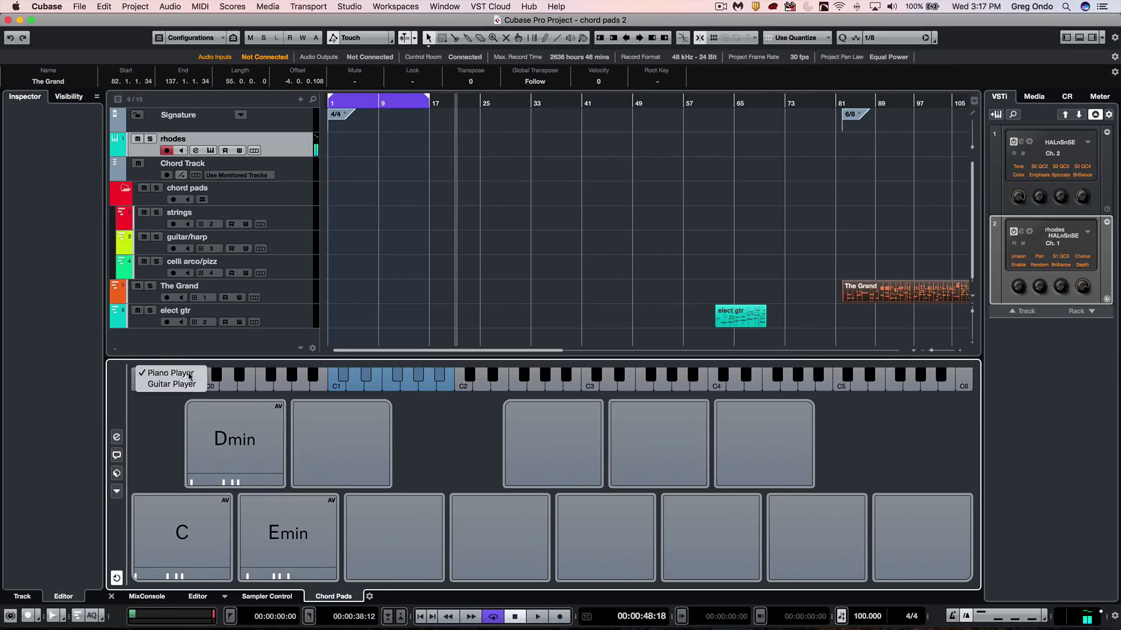
click(183, 385)
click(280, 528)
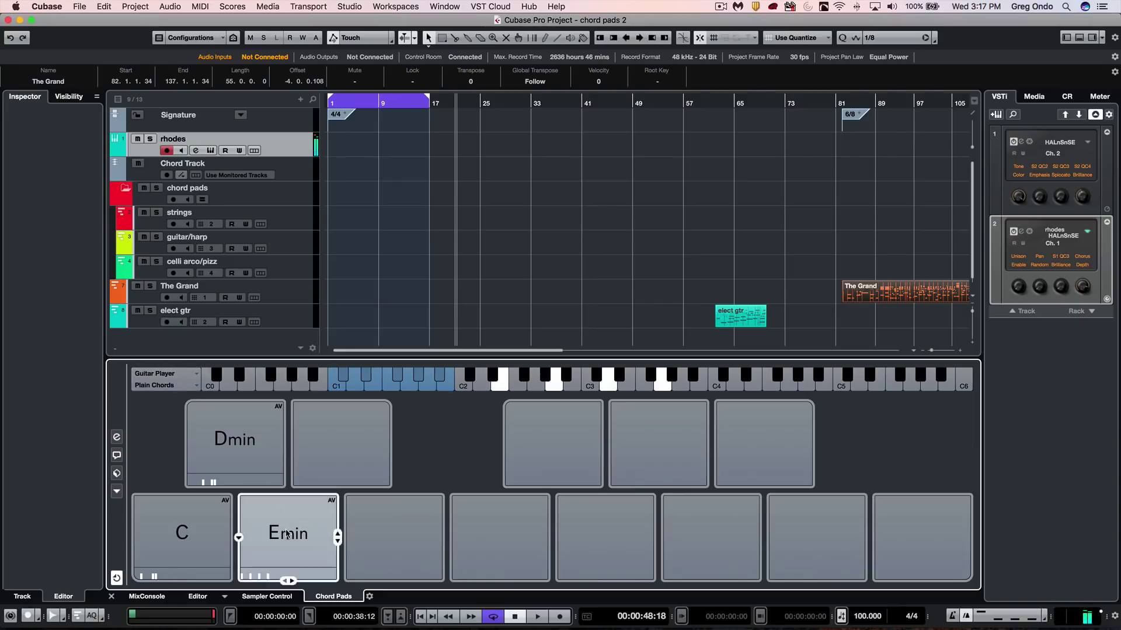
click(236, 446)
click(200, 530)
click(233, 418)
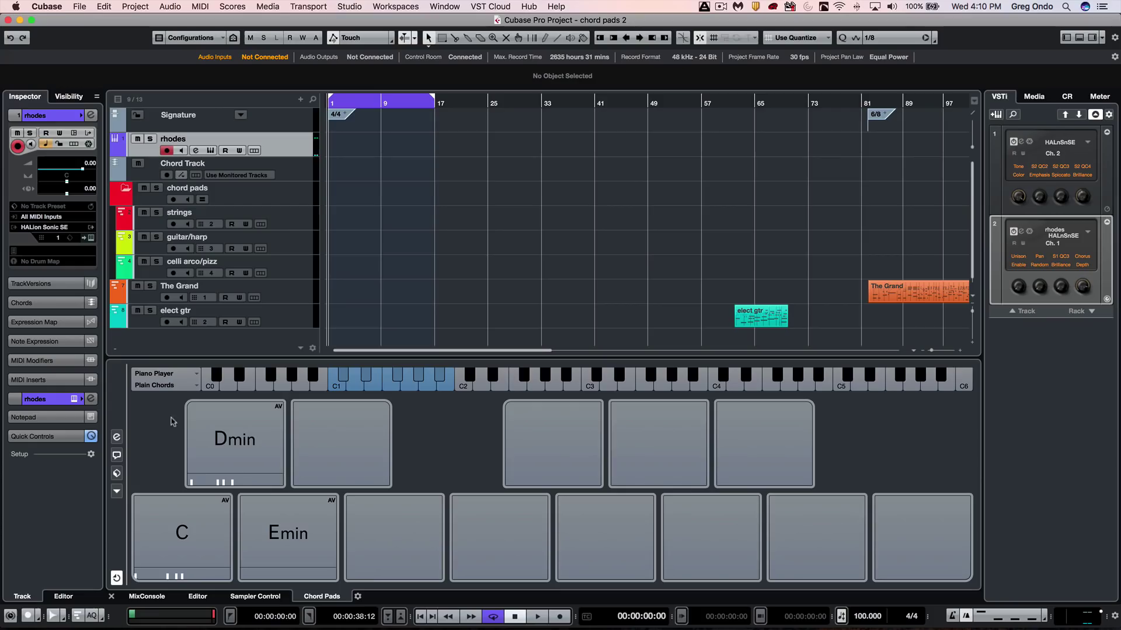
Step: Play the Dmin and Emin pads and briefly open the Chord Assistant suggestions
mouse_move(204, 520)
click(265, 455)
click(295, 551)
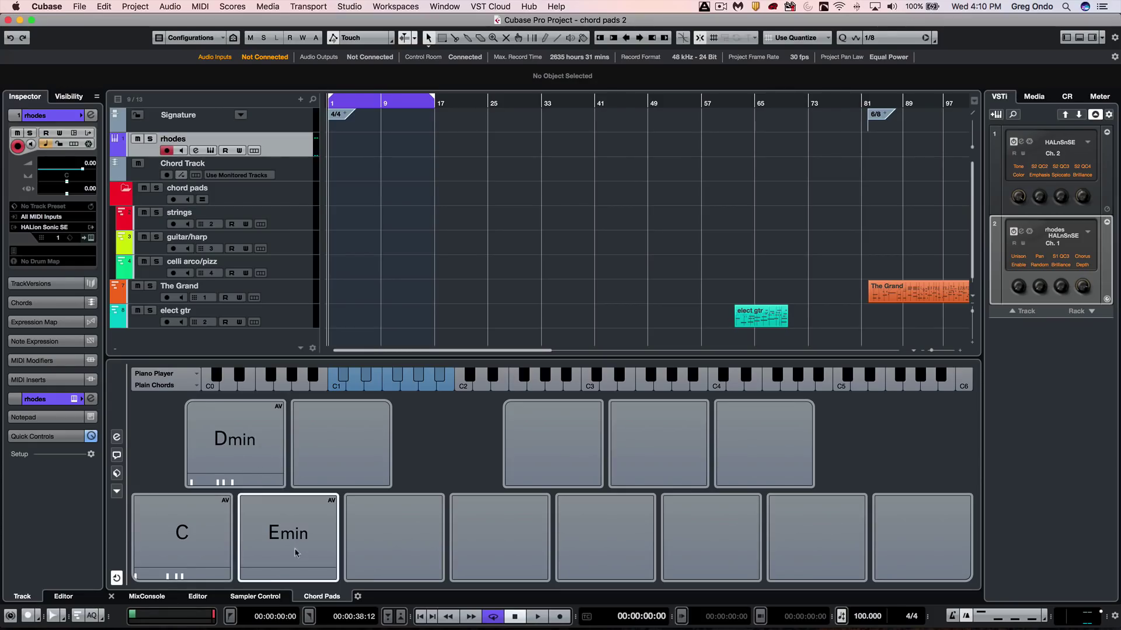
click(258, 438)
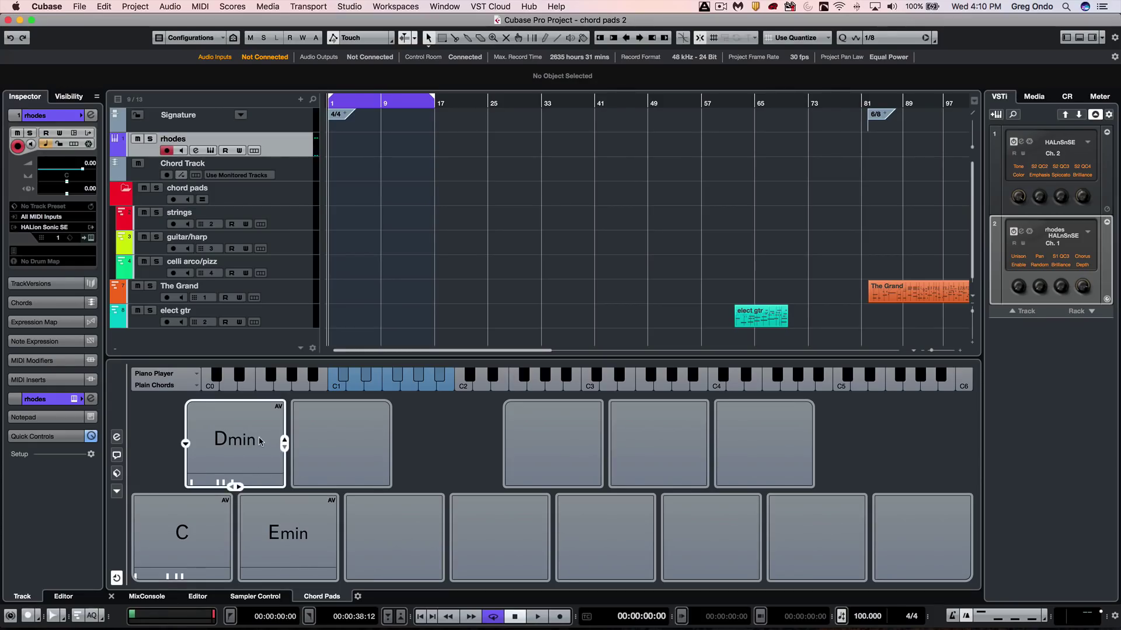
click(114, 458)
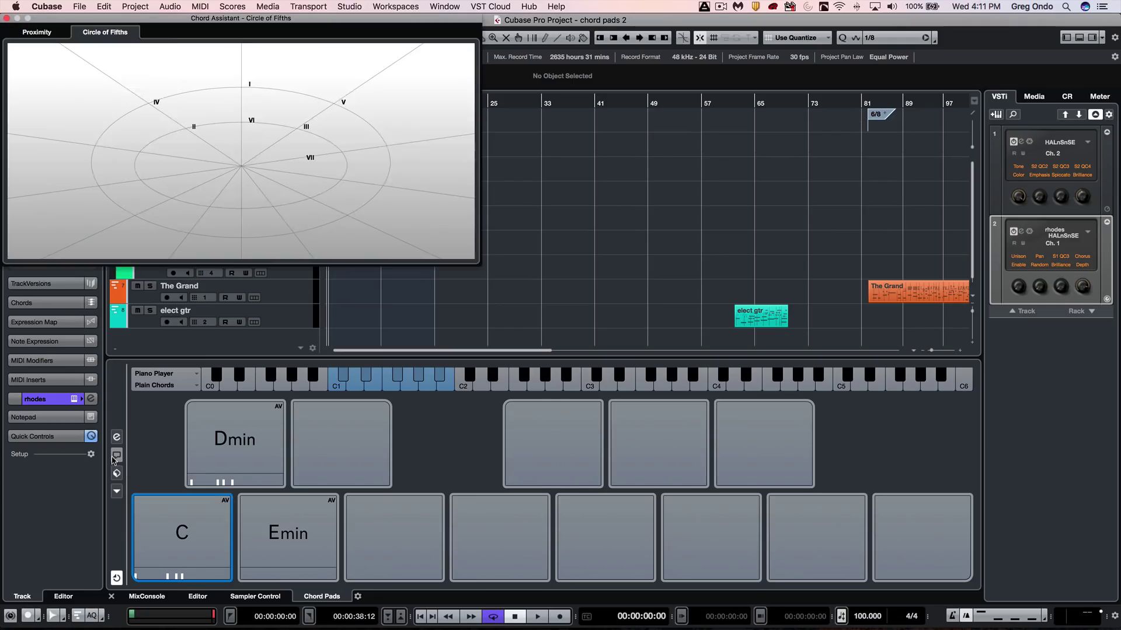
click(6, 19)
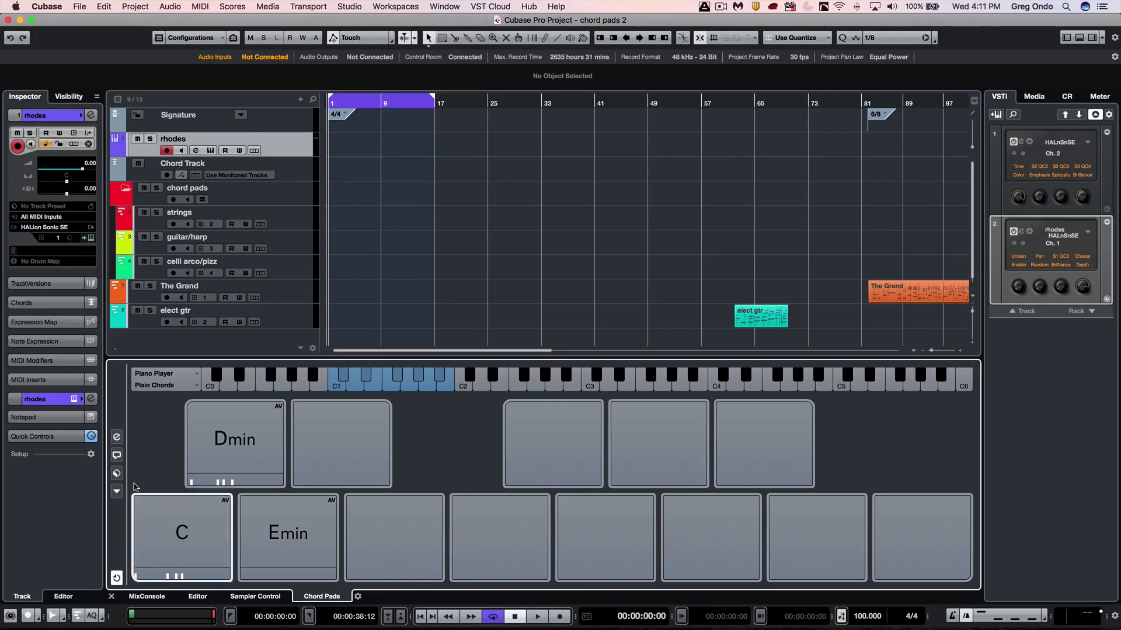
Step: Use C as the Chord Assistant origin and move its window toward screen centre
right_click(179, 519)
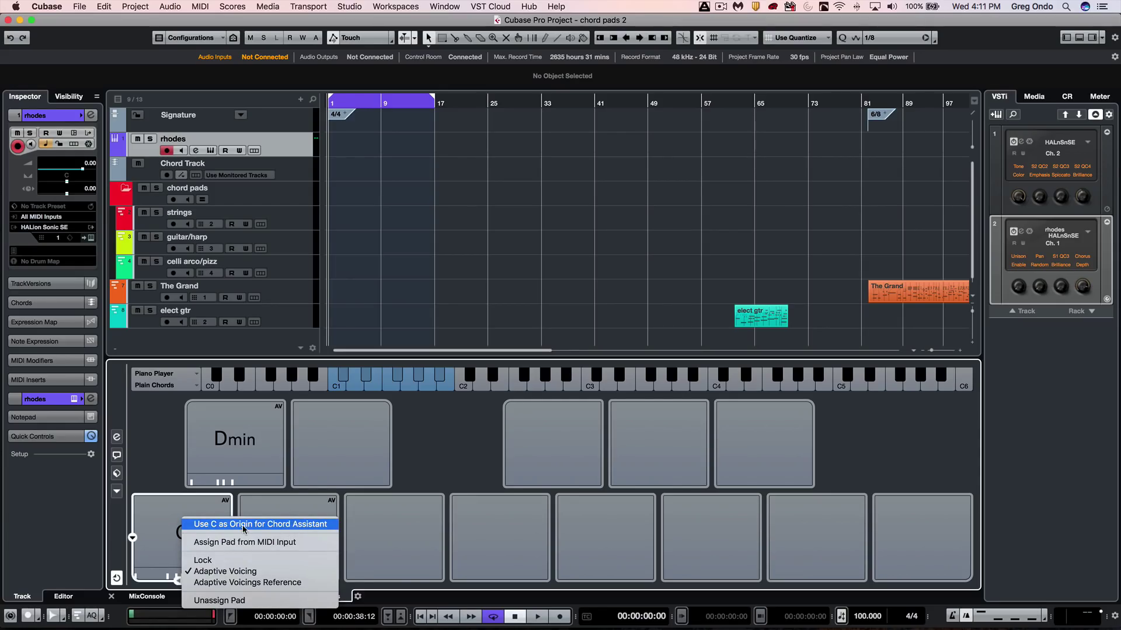
click(294, 524)
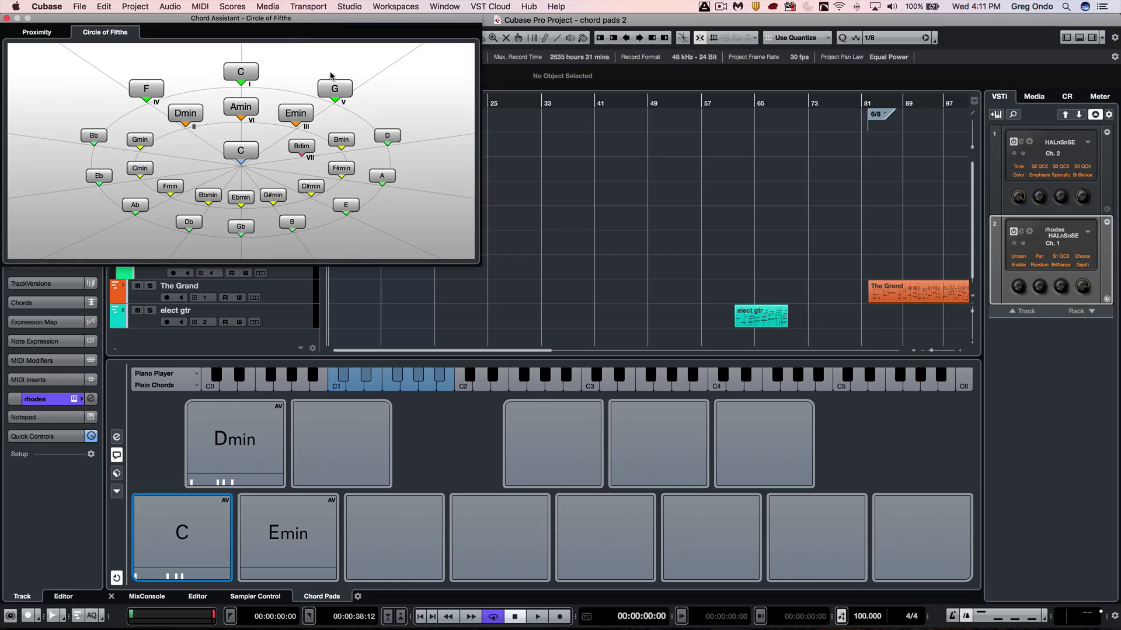
drag(321, 21, 665, 168)
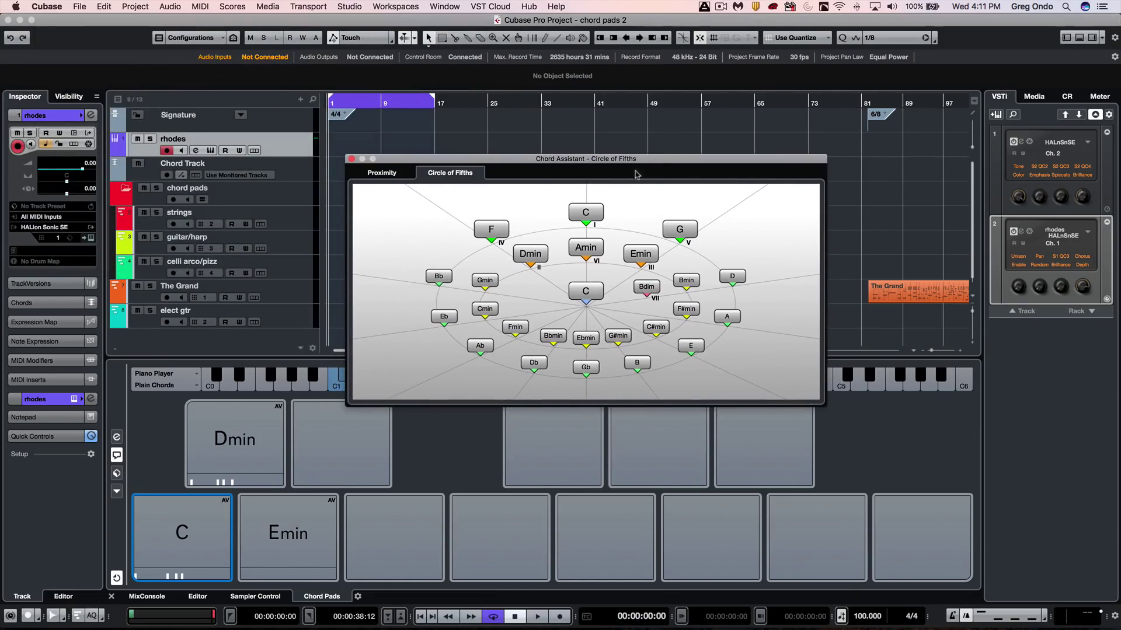
Step: Audition Circle of Fifths suggestions and place Amin and F onto empty lower pads
click(373, 173)
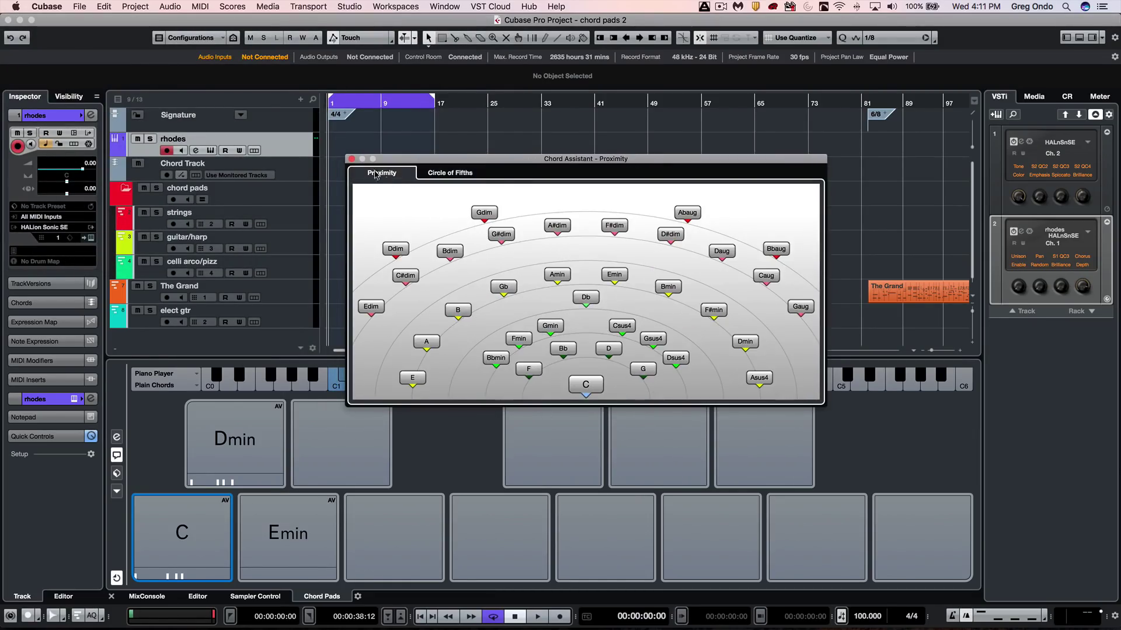
click(457, 174)
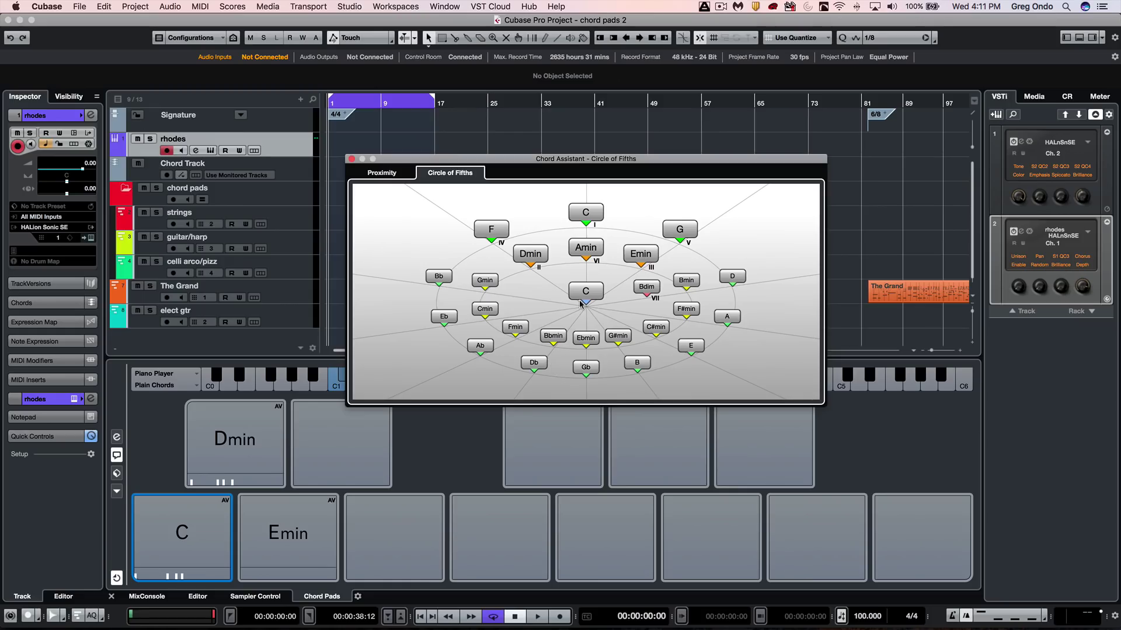
click(378, 174)
click(446, 174)
click(586, 213)
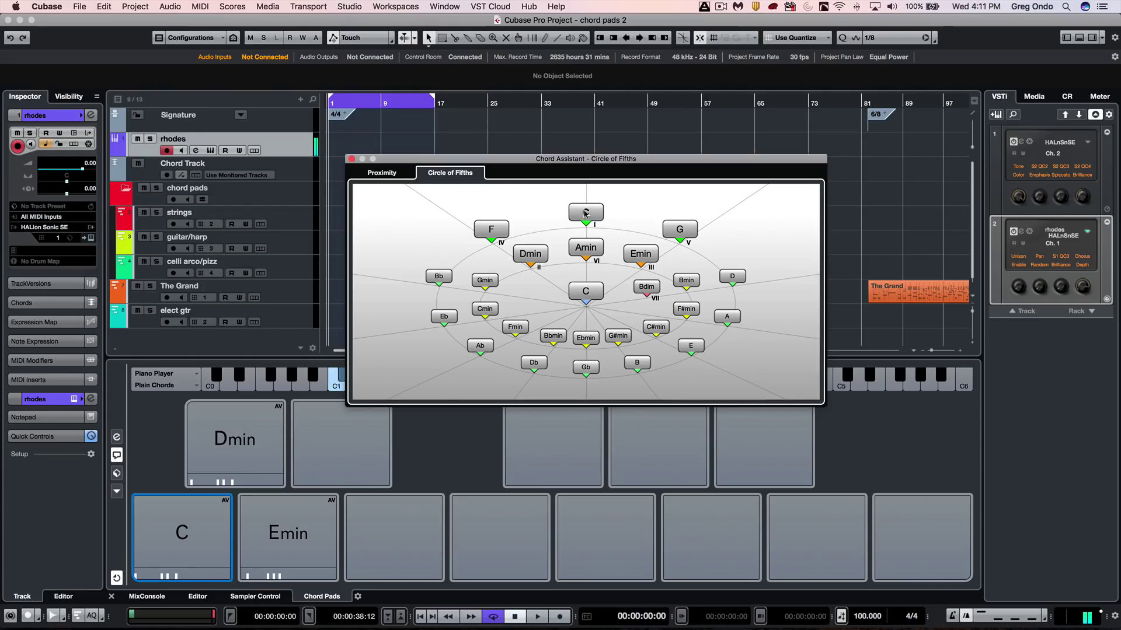
click(580, 251)
click(642, 257)
drag(581, 250, 497, 532)
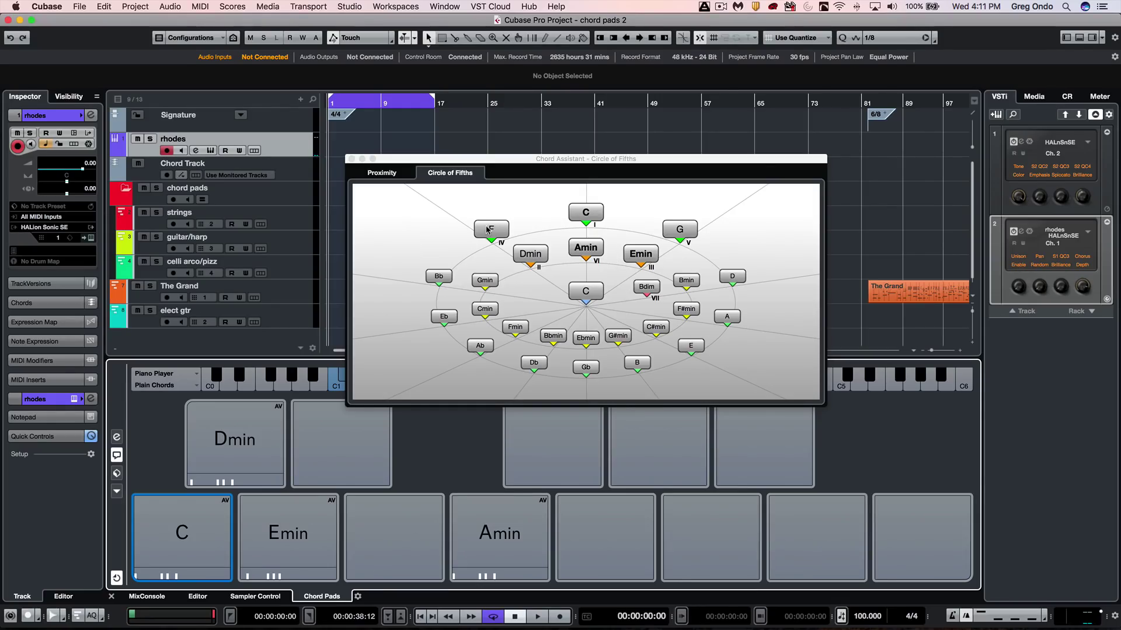
drag(488, 229, 381, 538)
Step: Audition Proximity suggestions, place Abaug on the empty top-row pad, and close the assistant
click(381, 173)
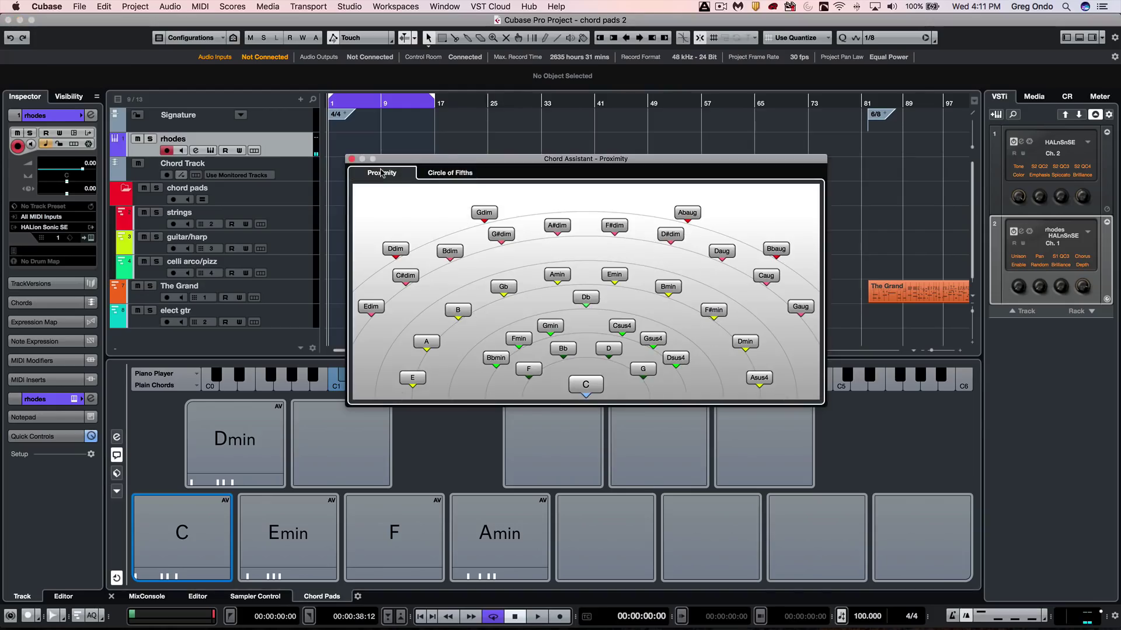
click(620, 327)
click(668, 287)
click(721, 251)
click(686, 214)
drag(684, 212, 345, 440)
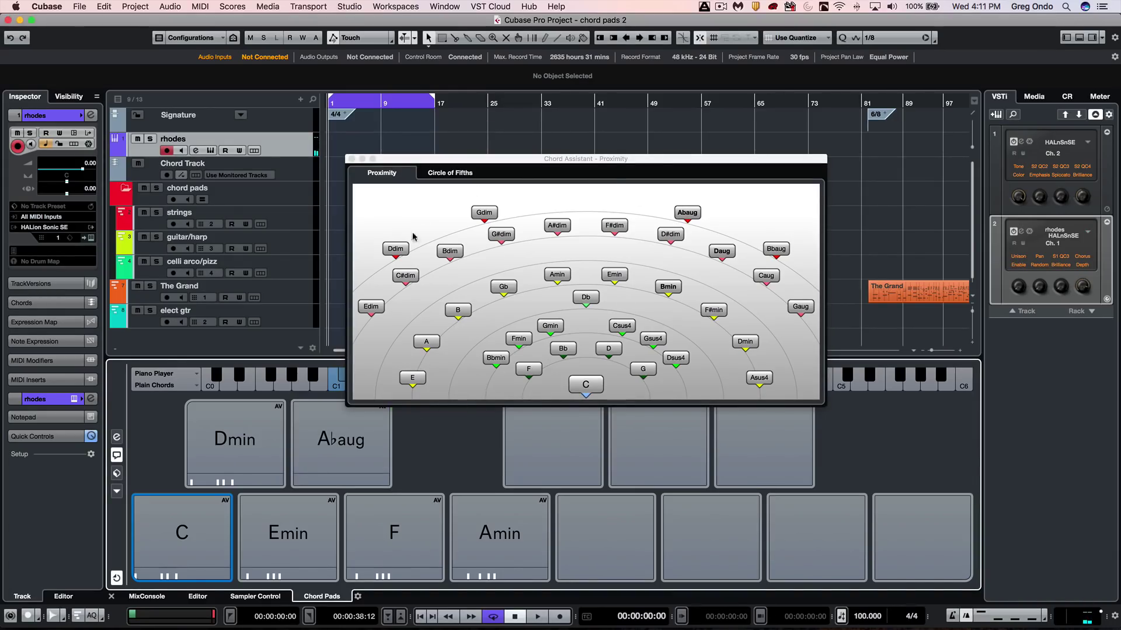
click(352, 159)
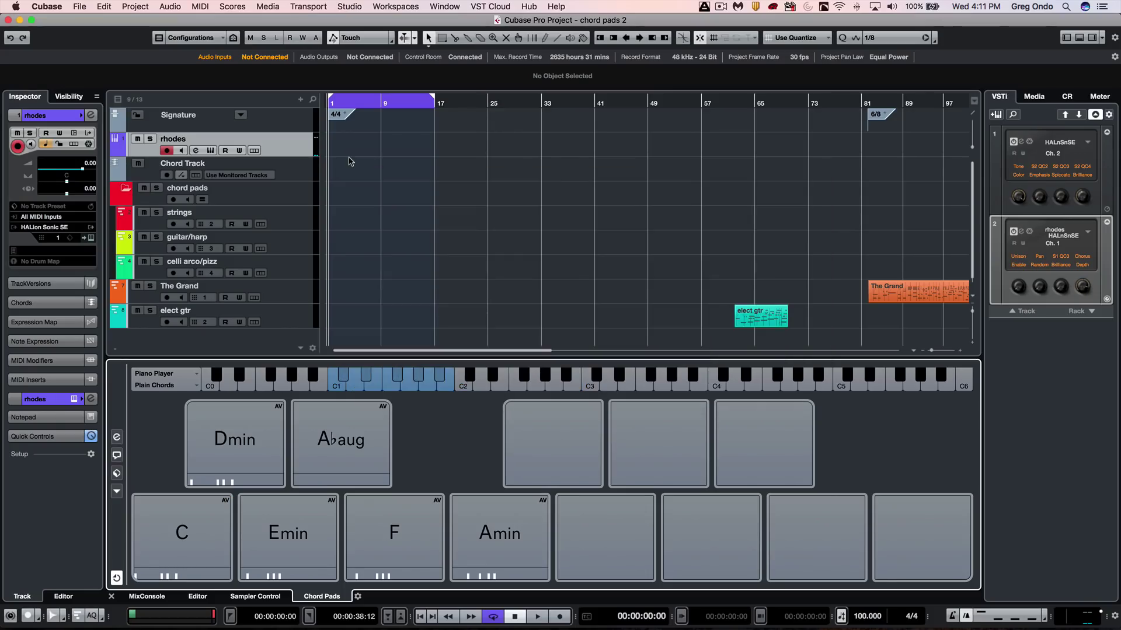
click(274, 461)
click(288, 534)
click(182, 534)
click(251, 440)
click(288, 534)
click(406, 544)
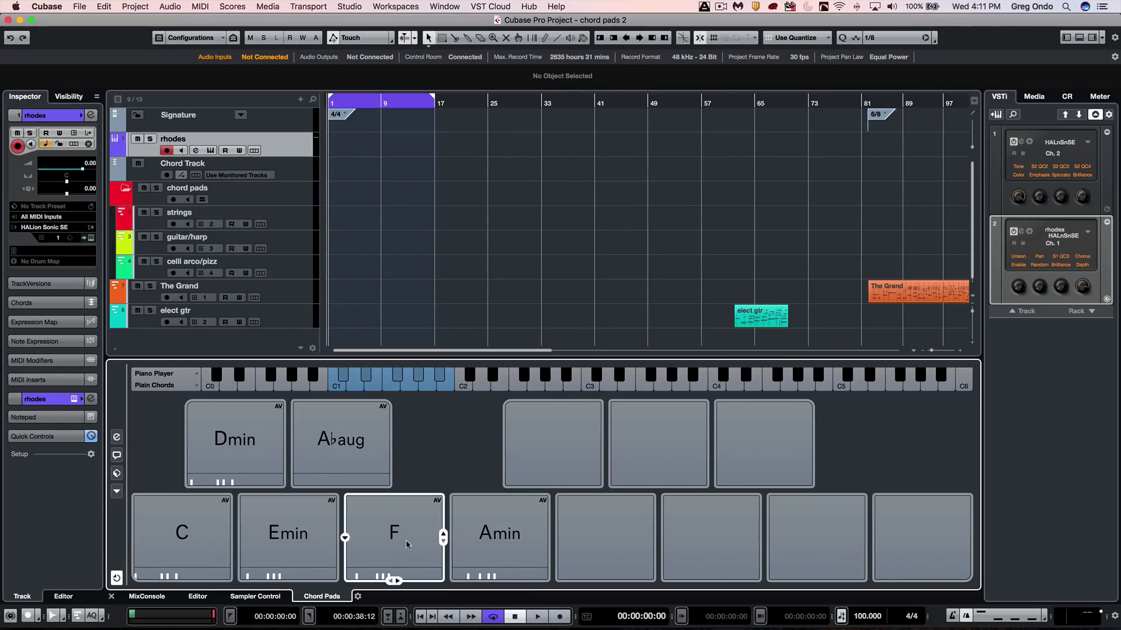
click(183, 534)
click(288, 534)
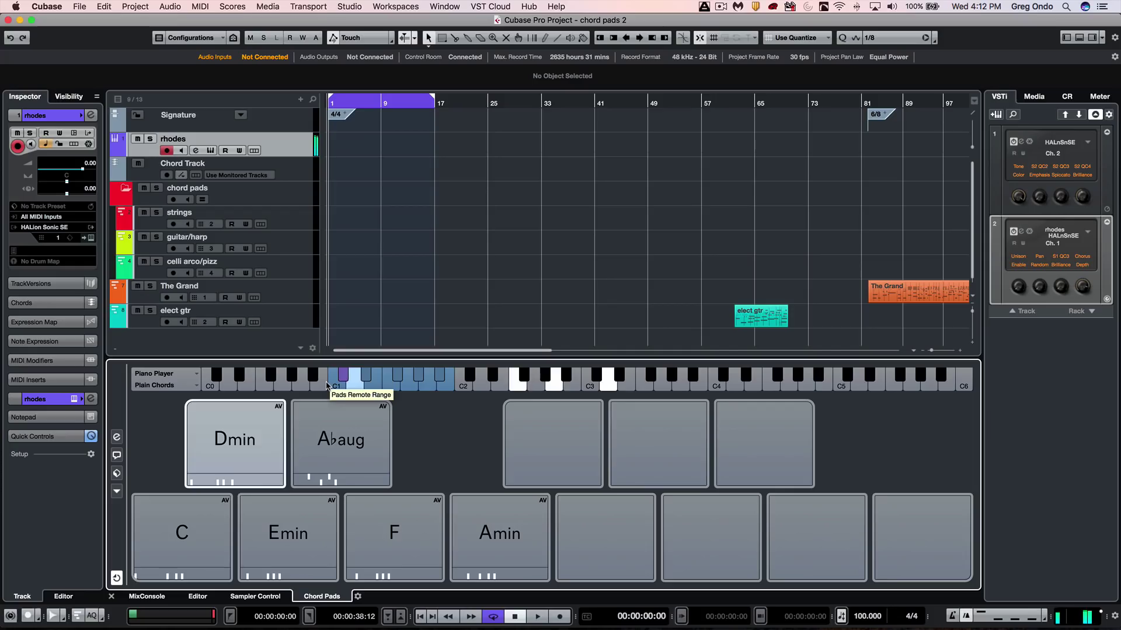
mouse_move(248, 409)
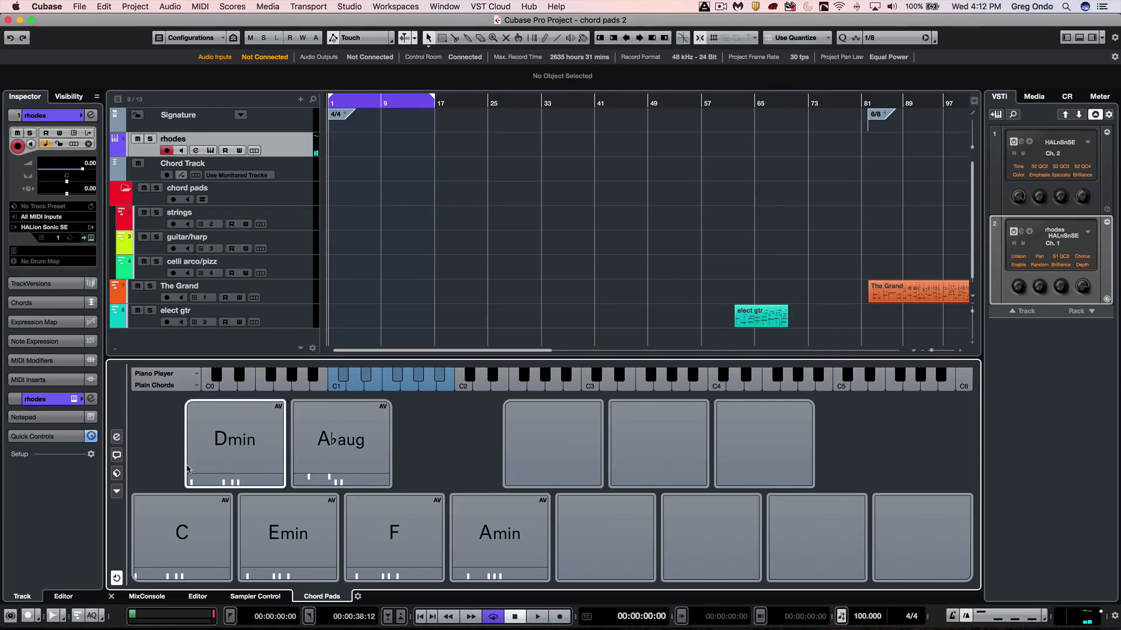
Step: Step the C pad's tensions up through C6/9 and Cmaj7 to Cmaj7/9/♯11, then back down
mouse_move(179, 566)
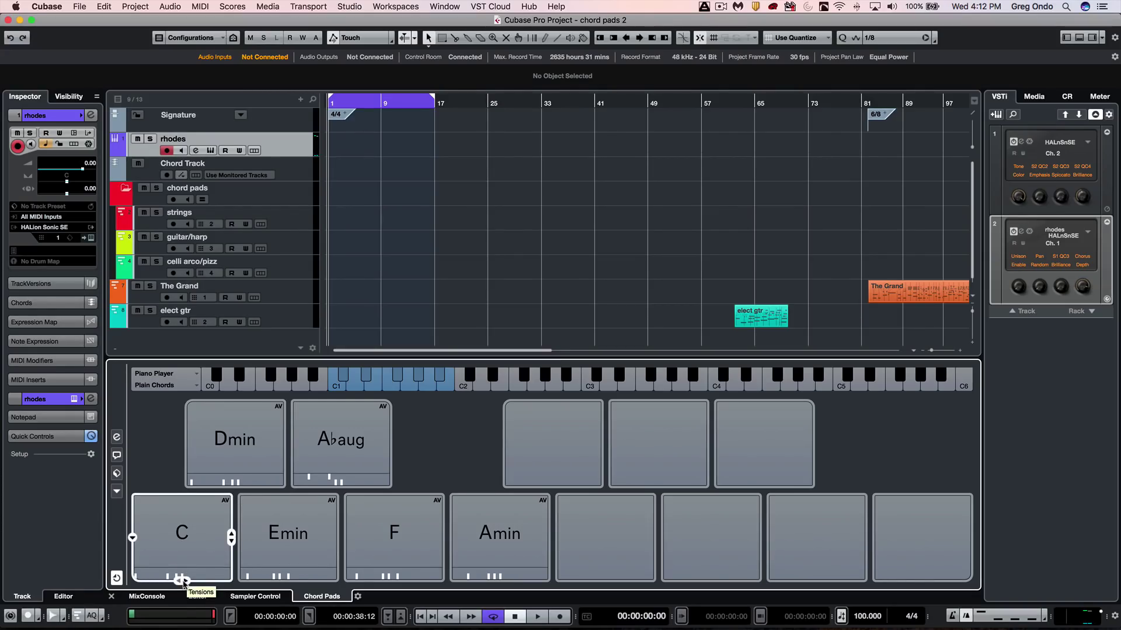
click(185, 582)
click(185, 581)
click(185, 581)
click(185, 581)
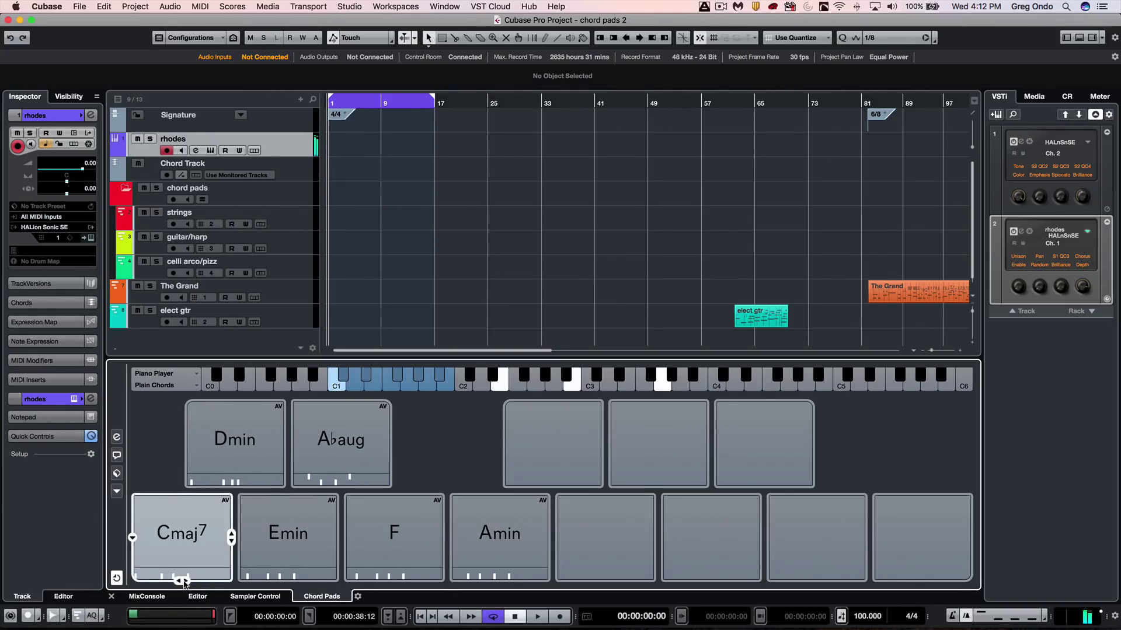
click(185, 581)
click(185, 581)
click(185, 581)
click(185, 582)
click(185, 581)
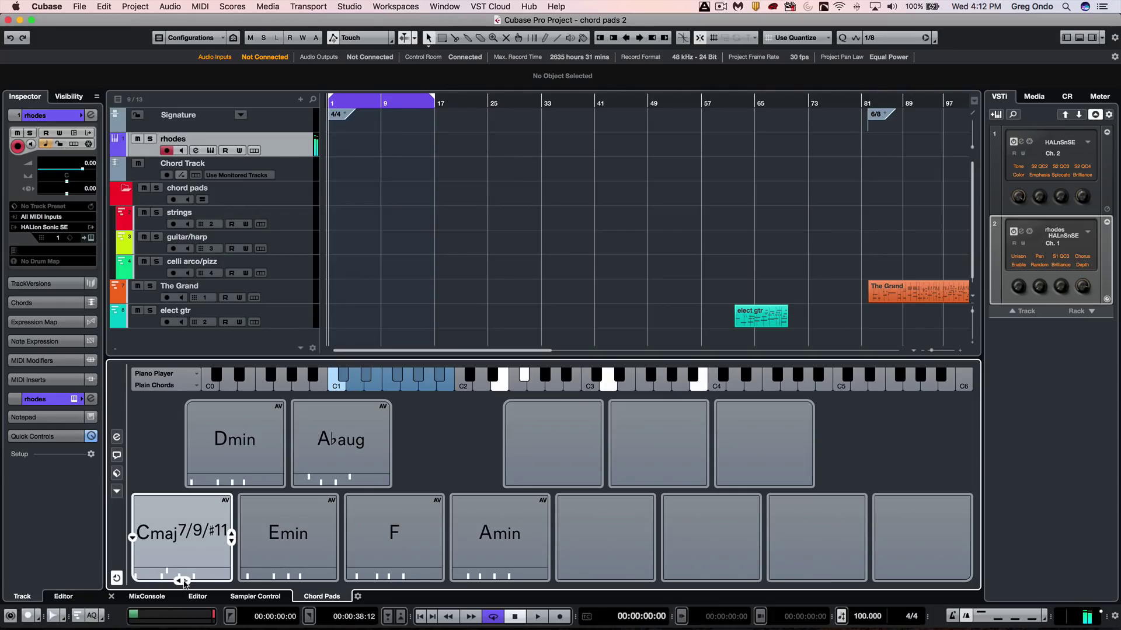
drag(183, 581, 174, 580)
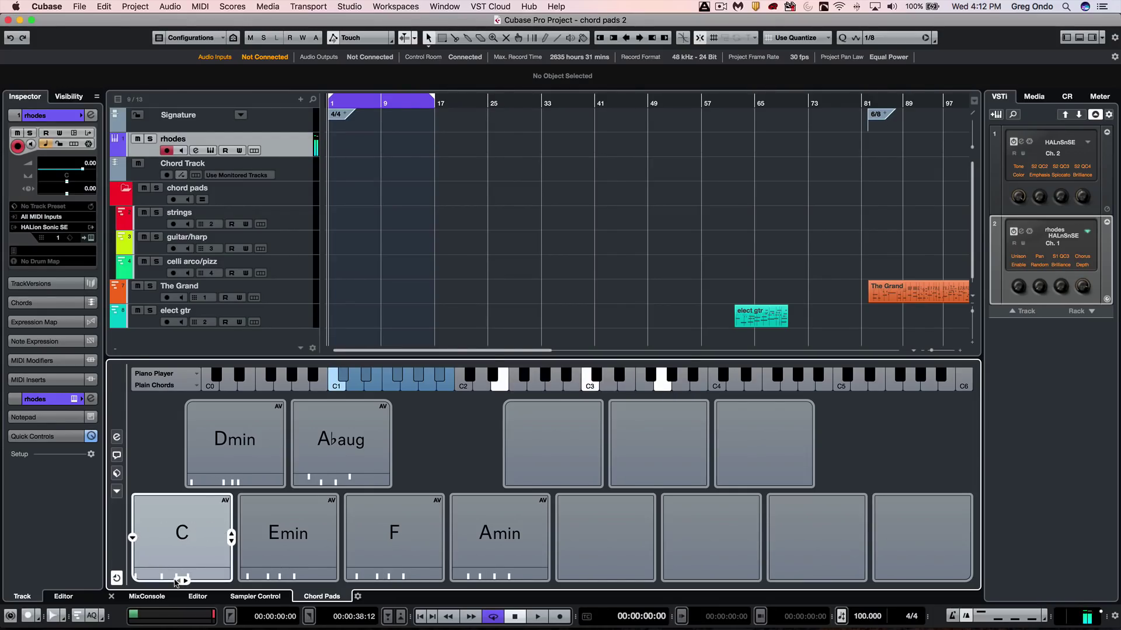
Step: Raise the C pad's voicing several steps and play the F, Emin, Amin, Abaug, Dmin and C pads
click(228, 533)
click(228, 534)
click(228, 533)
drag(229, 537, 229, 543)
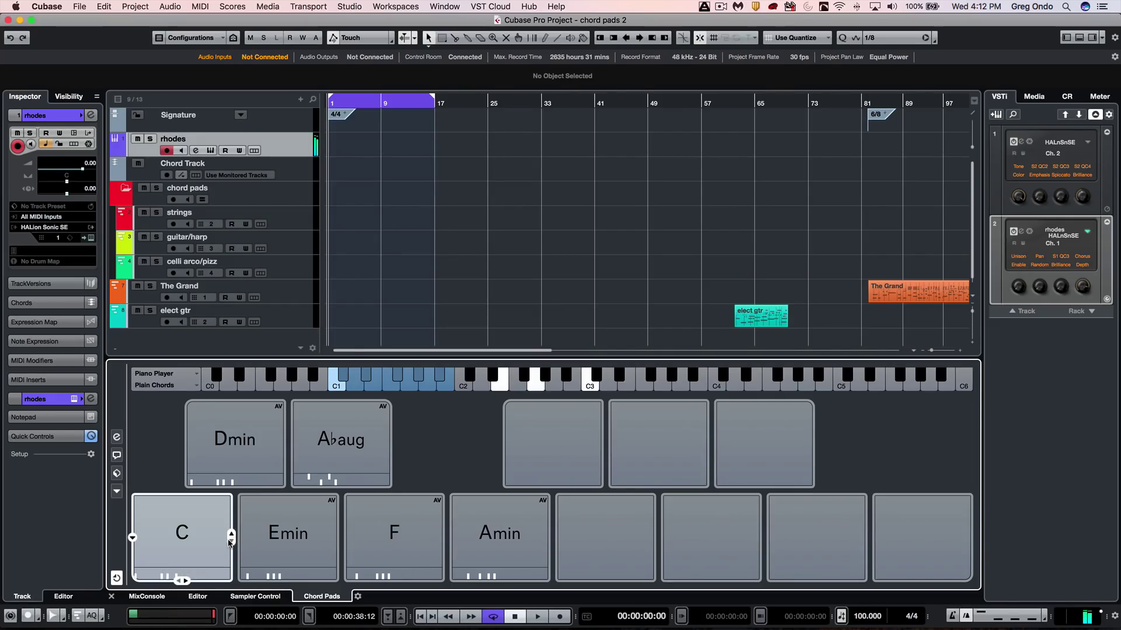
click(358, 543)
click(286, 504)
click(490, 555)
click(373, 427)
click(267, 480)
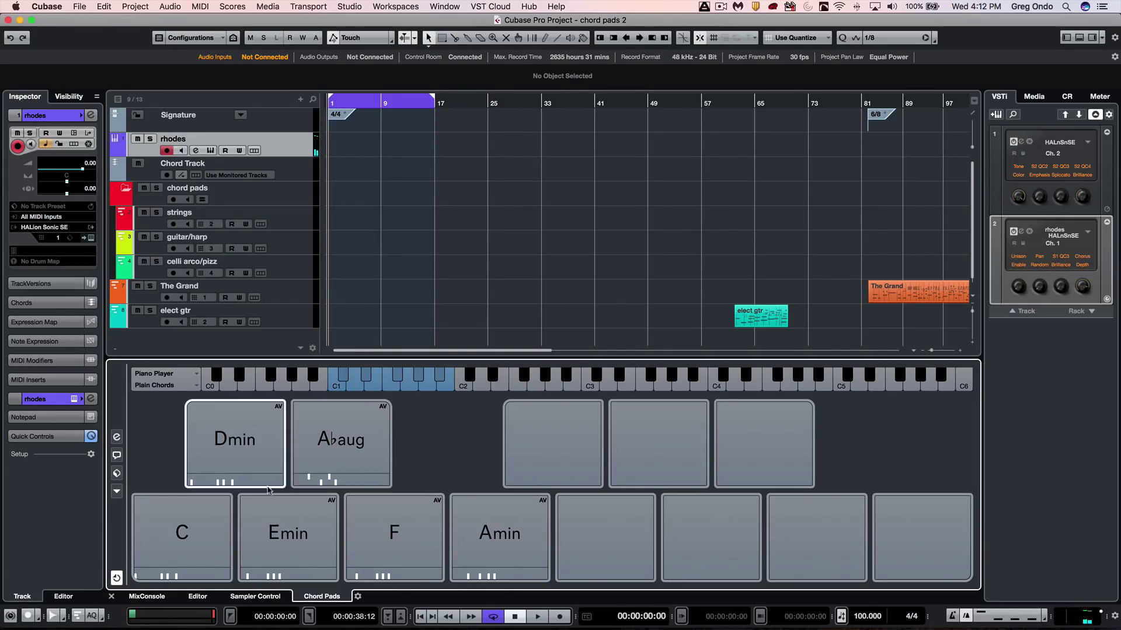
click(200, 565)
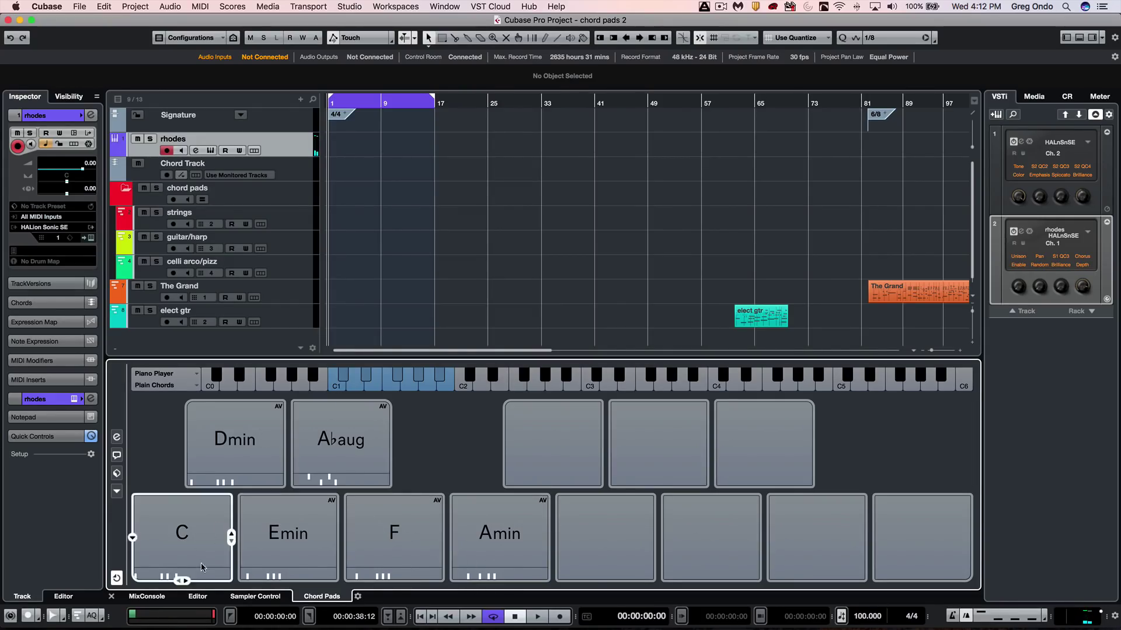
Step: Change the voicings of the C and Dmin pads and hear the new Dmin voicing
click(231, 542)
click(231, 542)
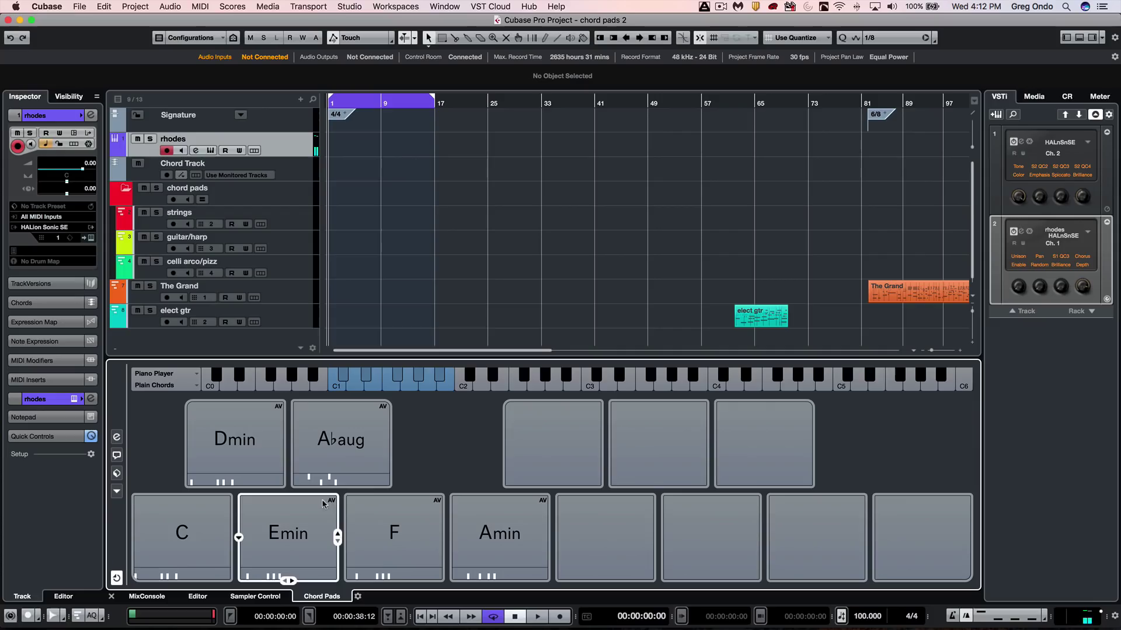
mouse_move(257, 412)
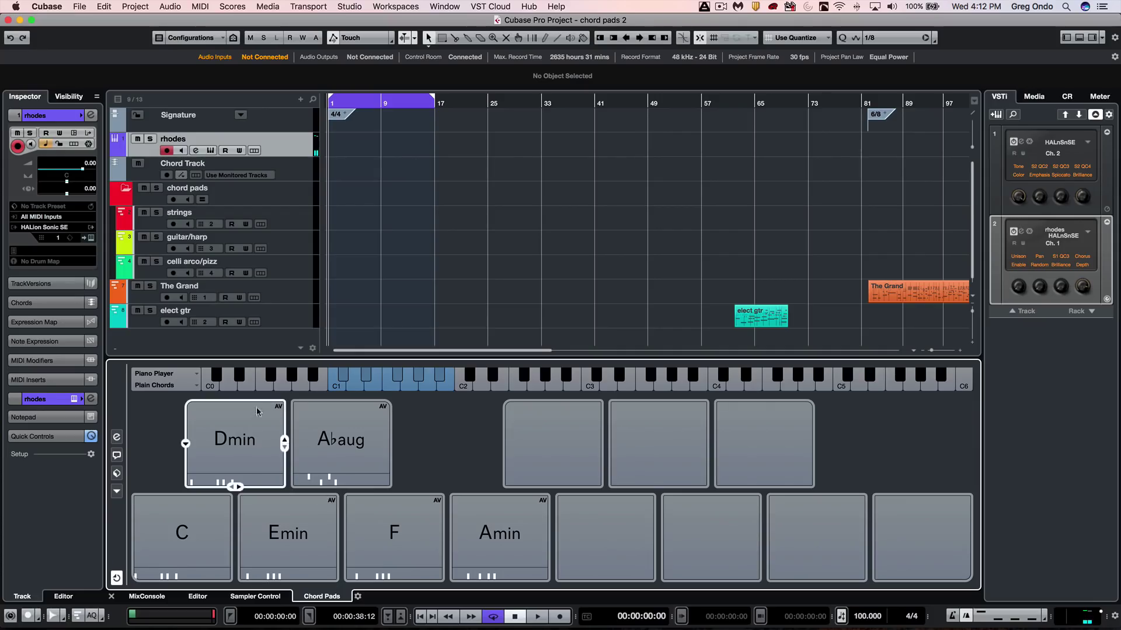
click(283, 442)
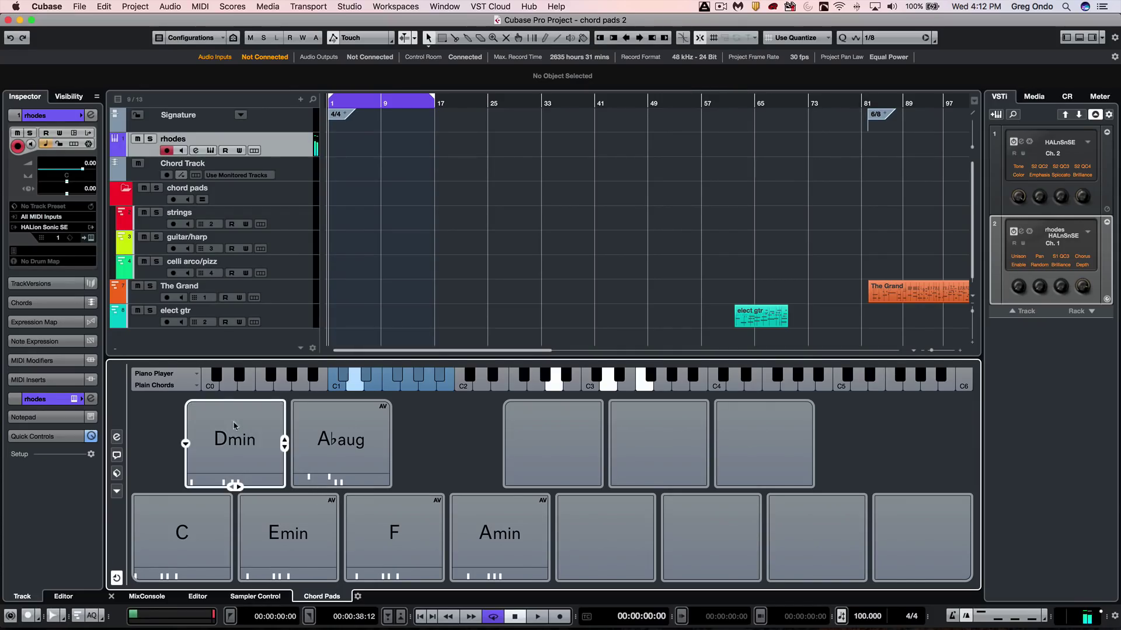
click(222, 486)
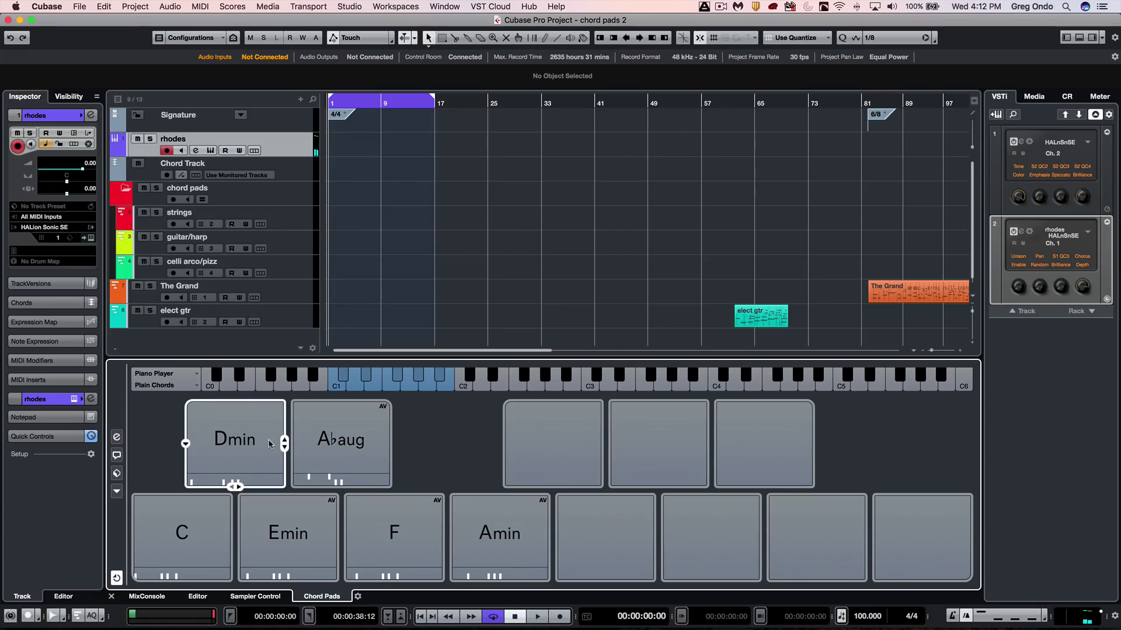
Step: Turn off Adaptive Voicing on the Emin pad, then play the C and Dmin pads
mouse_move(296, 541)
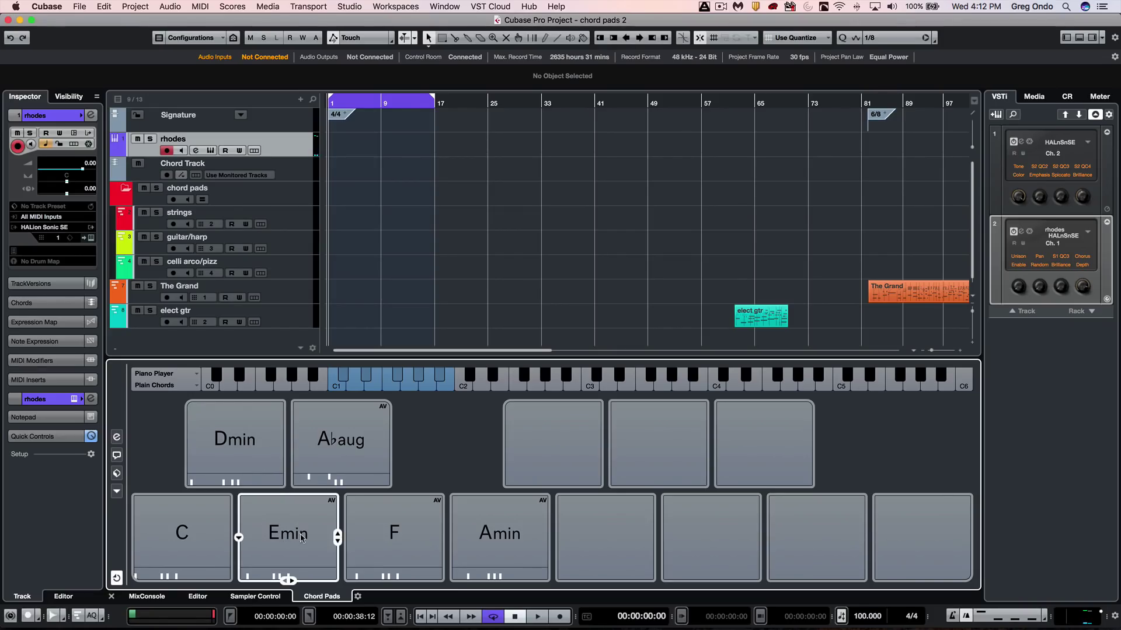
right_click(278, 517)
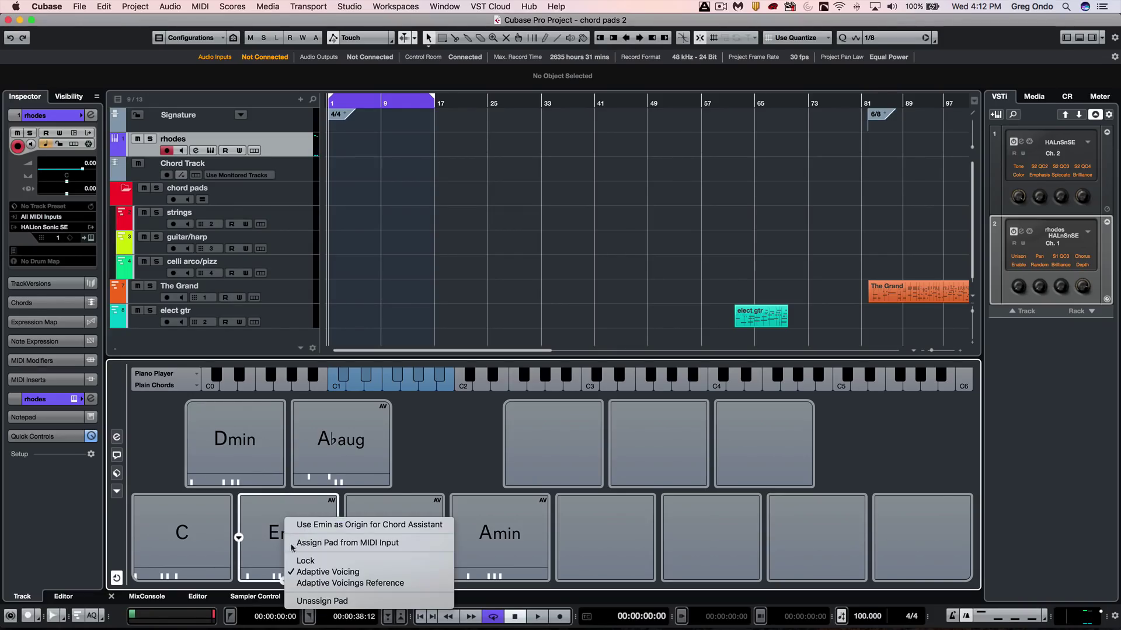
click(310, 573)
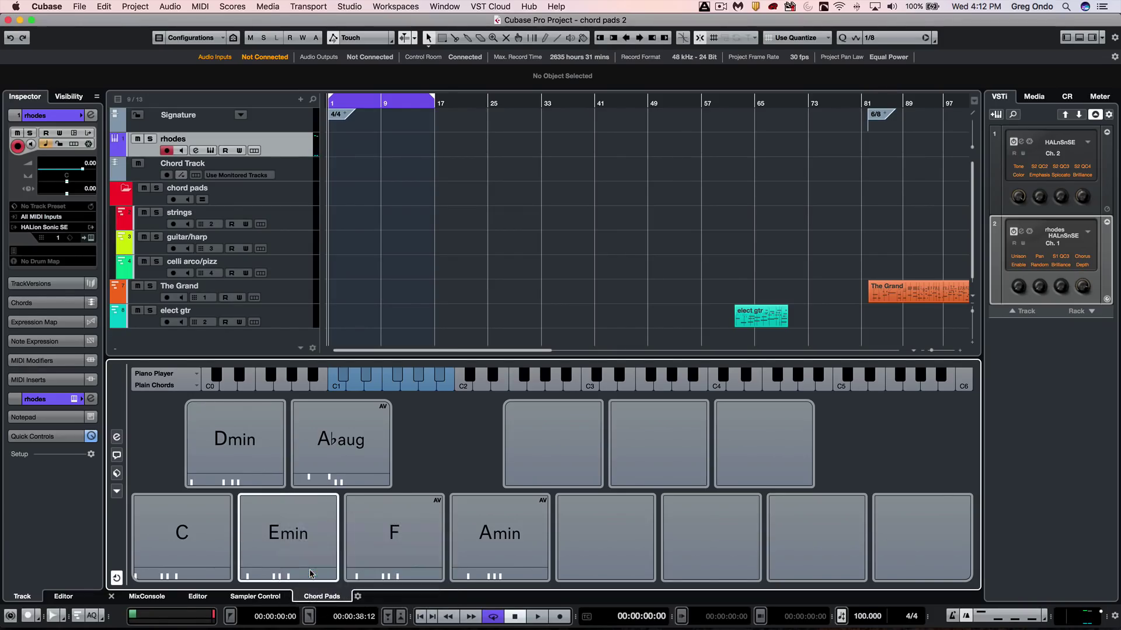
click(183, 532)
click(234, 446)
Step: Lower the C pad's voicing step by step down to E2-G2-C3
click(230, 536)
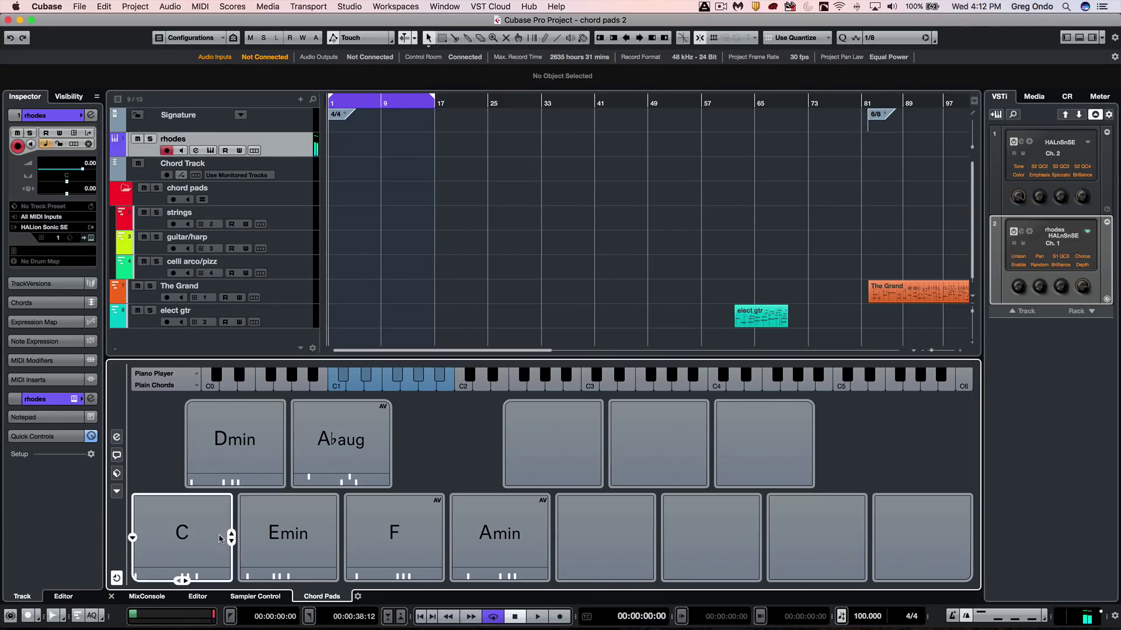
click(230, 542)
click(230, 541)
click(230, 542)
click(230, 542)
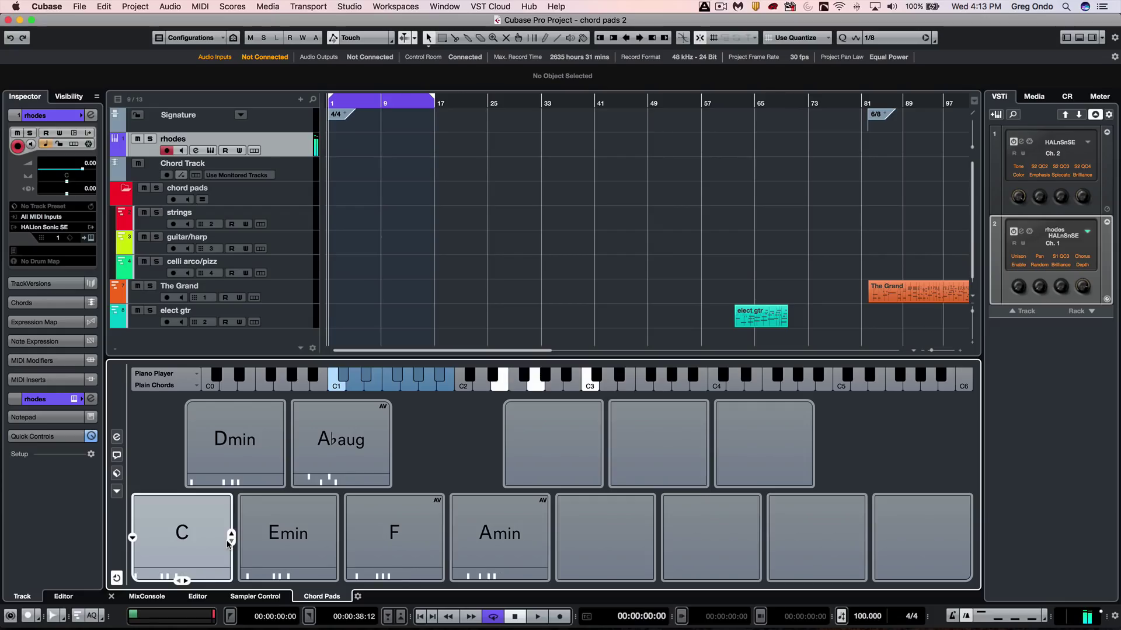
Step: In chord pad settings, activate Pad Control under Remote Control for voicings, tensions and transpose
click(115, 438)
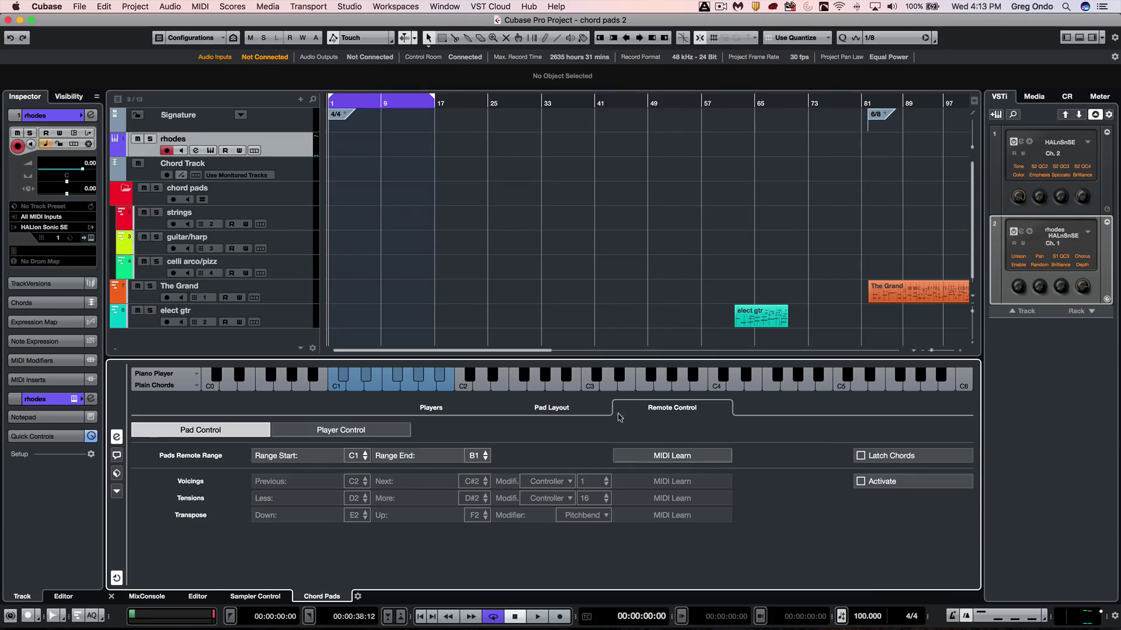
click(529, 408)
click(448, 410)
click(664, 406)
click(861, 481)
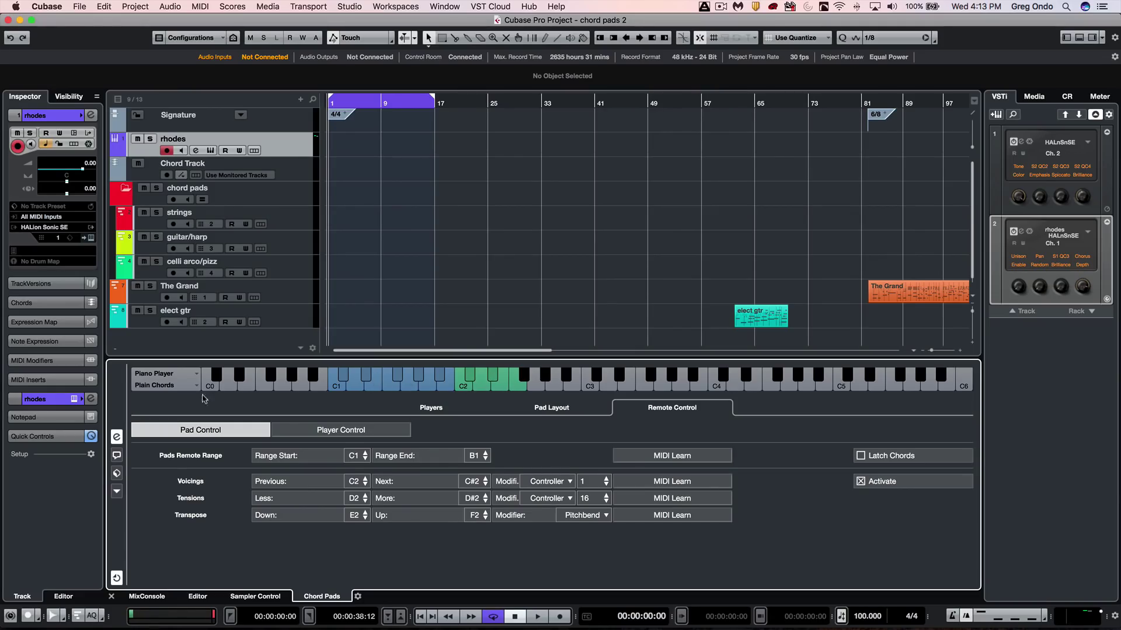
click(126, 433)
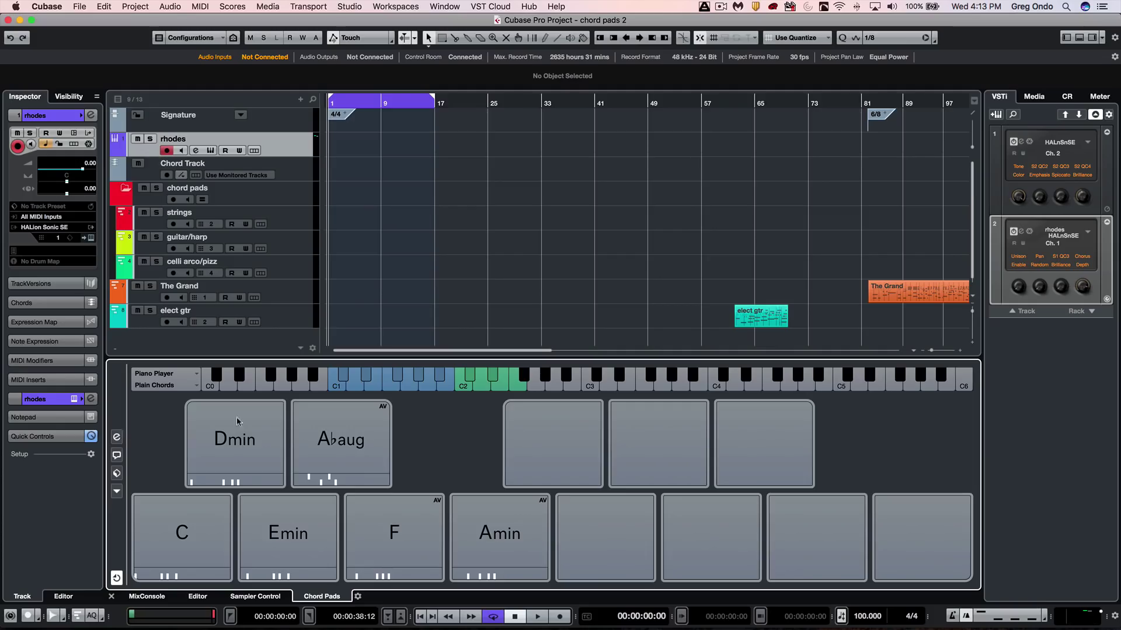
click(155, 536)
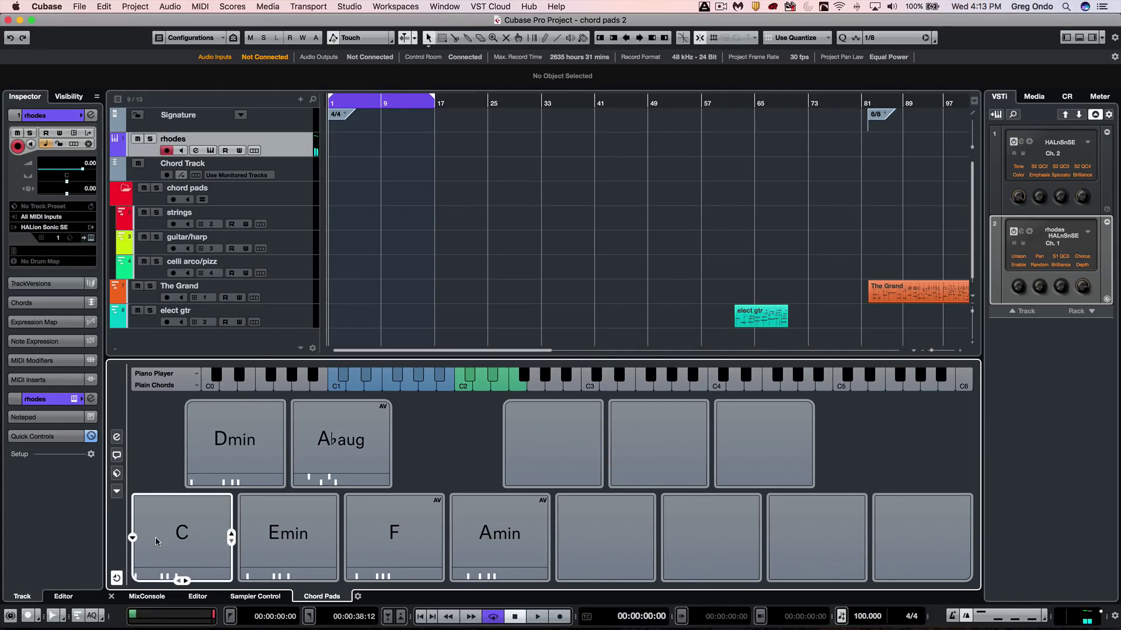
click(155, 537)
key(shift+alt+Up)
key(shift+alt+Up)
key(shift+alt+Up)
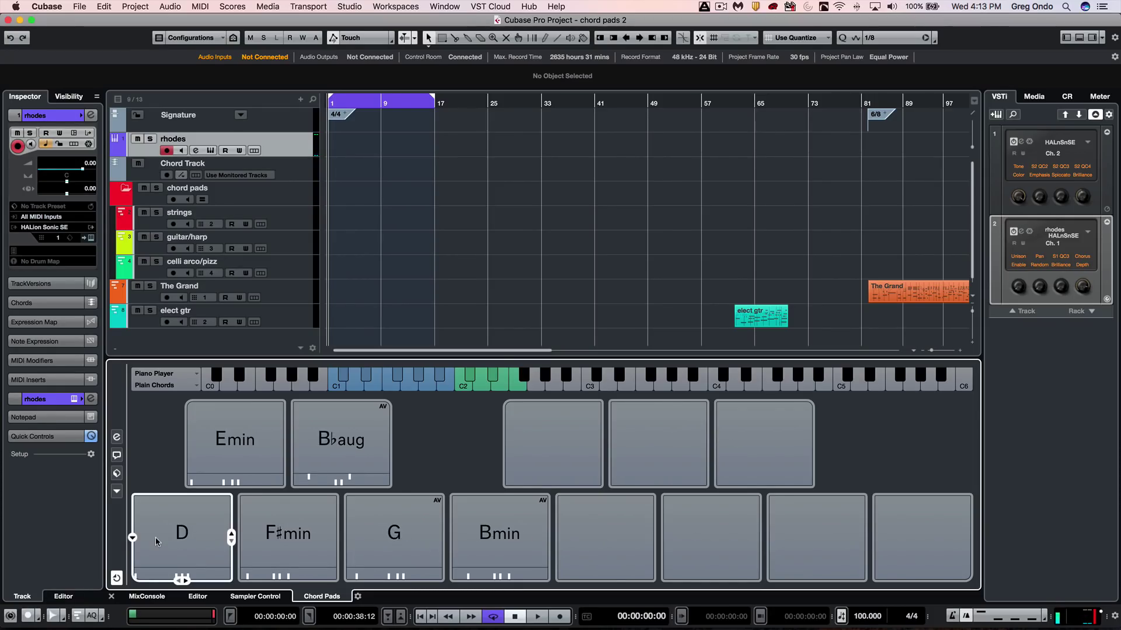
key(shift+alt+Up)
key(shift+alt+Up)
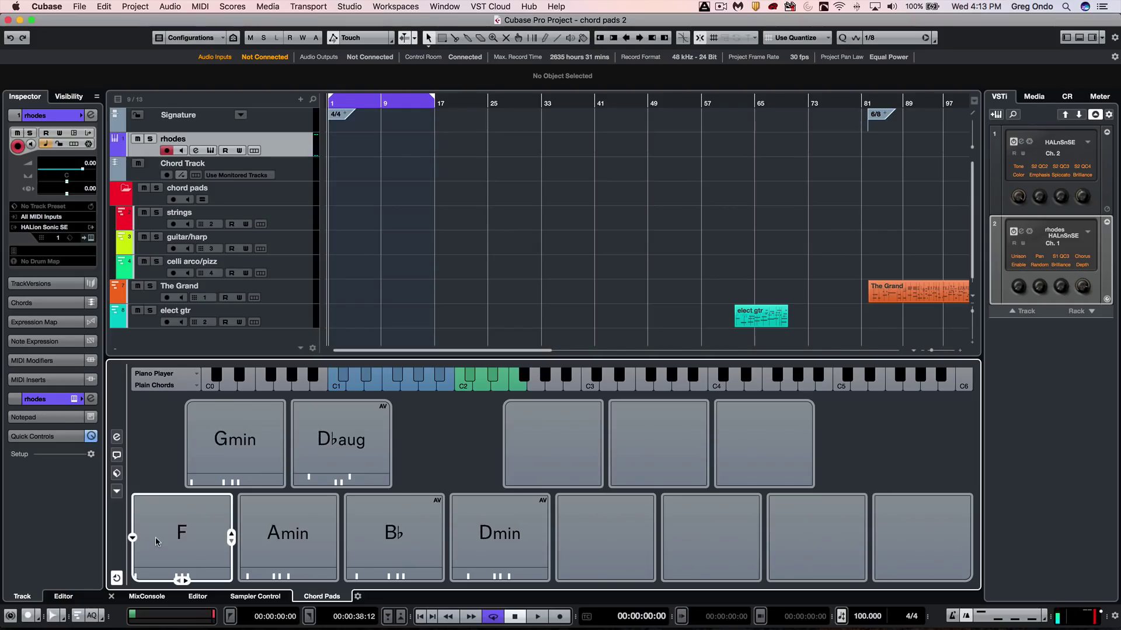
key(shift+alt+Down)
key(shift+alt+Down)
key(shift+alt+Down)
key(shift+alt+Down)
key(shift+alt+Down)
key(shift+alt+Down)
key(shift+alt+Down)
key(shift+alt+Down)
key(shift+alt+Down)
key(shift+alt+Down)
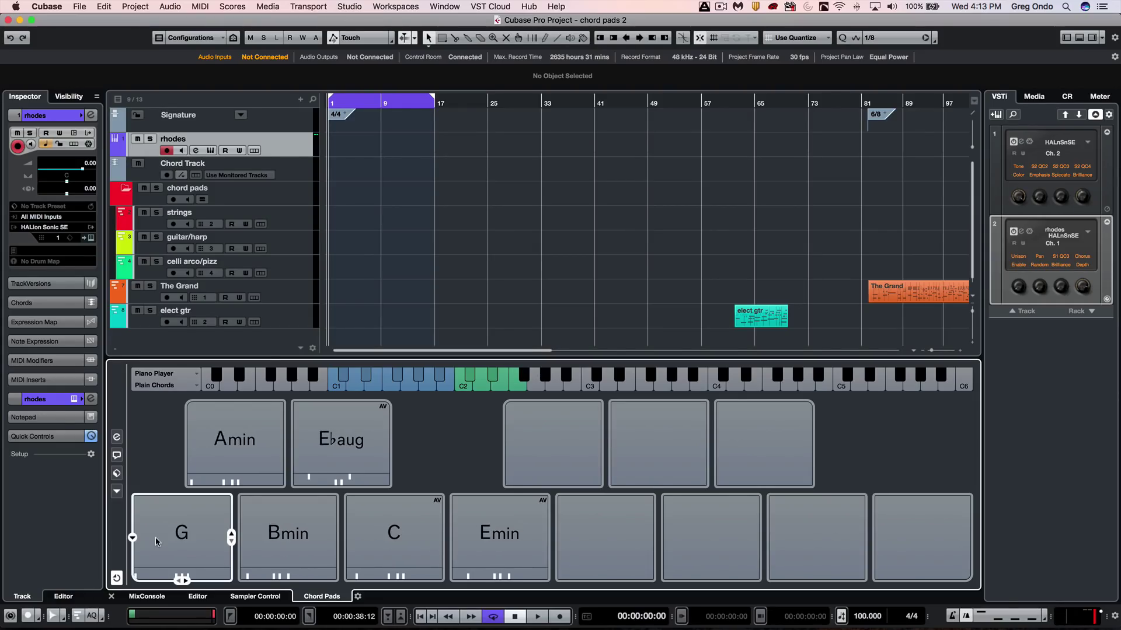
key(shift+alt+Up)
key(shift+alt+Up)
key(shift+alt+Up)
key(shift+alt+Up)
key(shift+alt+Up)
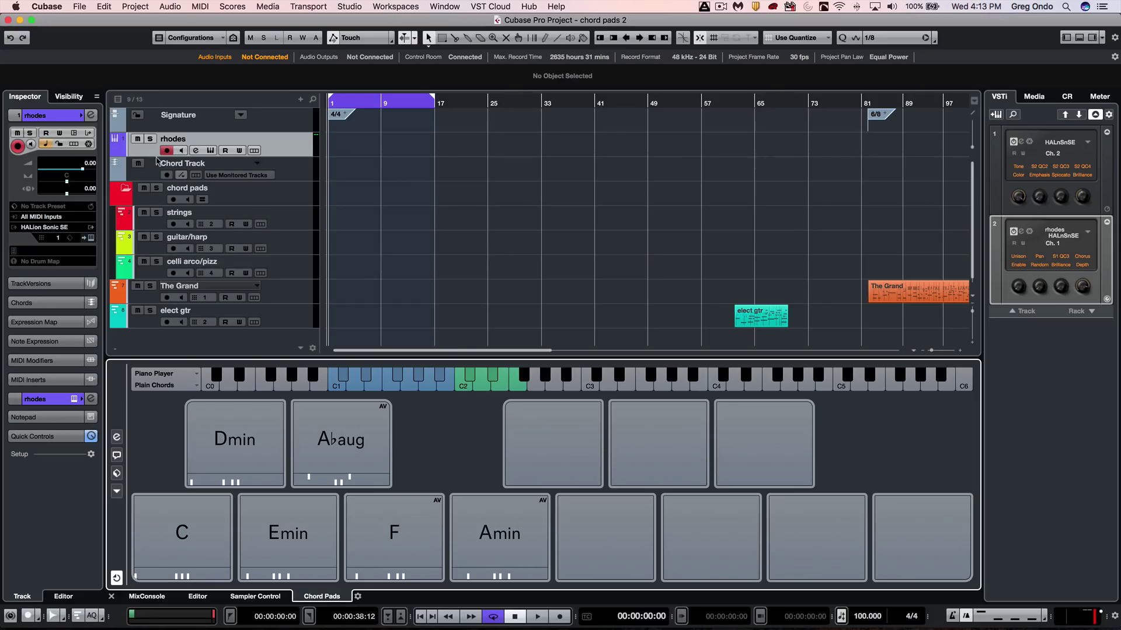
Step: Arm the strings track, record the chord-pad performance, stop with spacebar, and audition Abaug
click(173, 224)
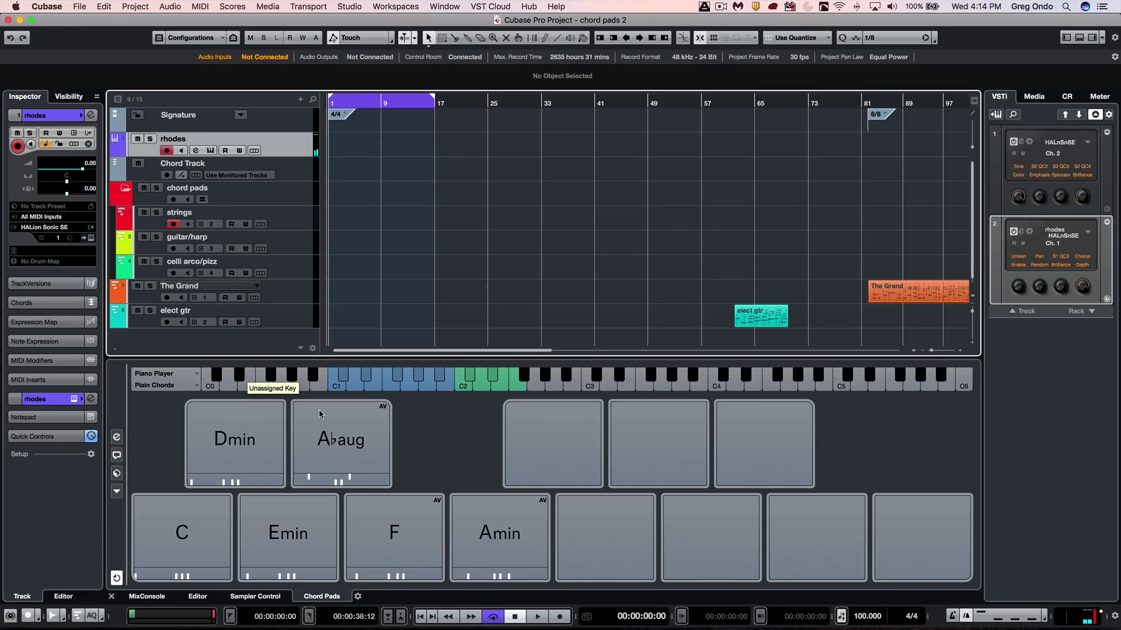
click(560, 617)
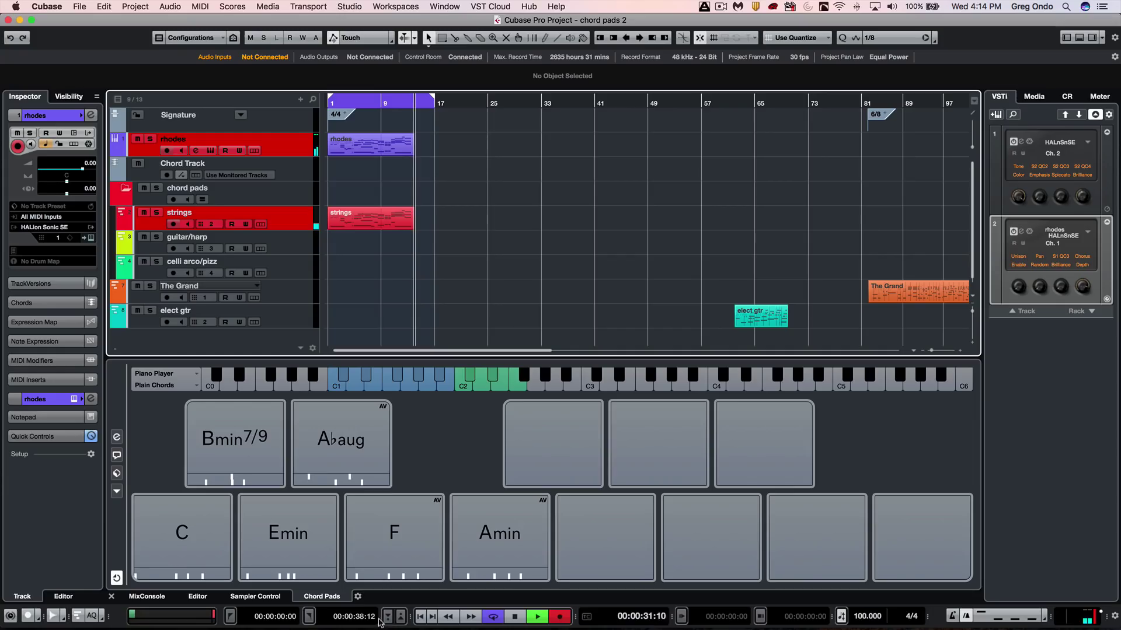
key(space)
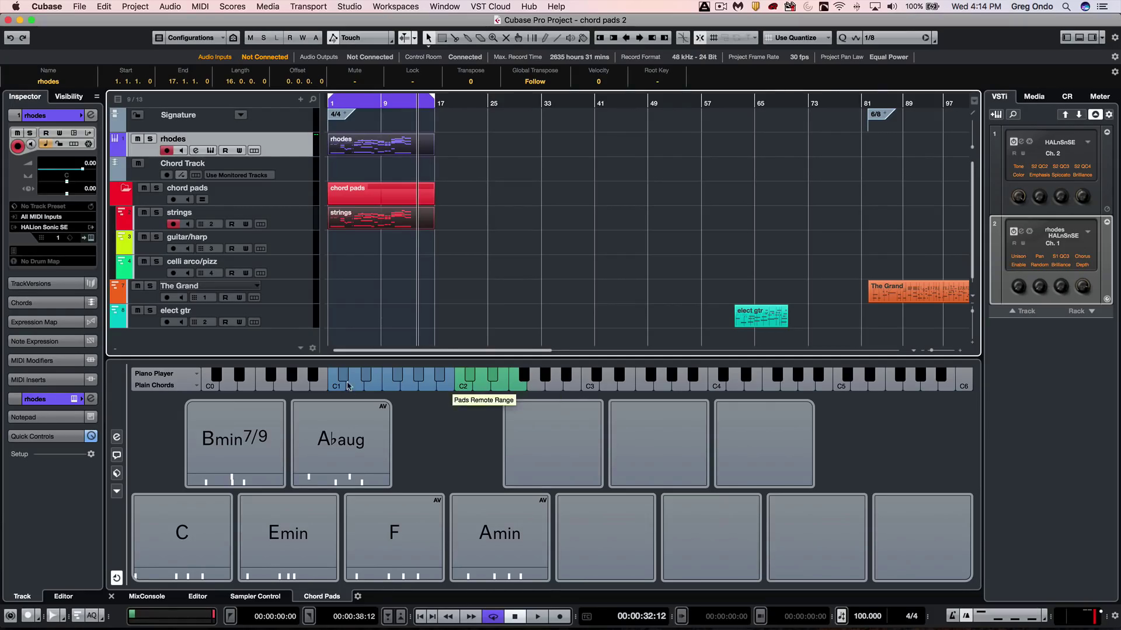
click(356, 415)
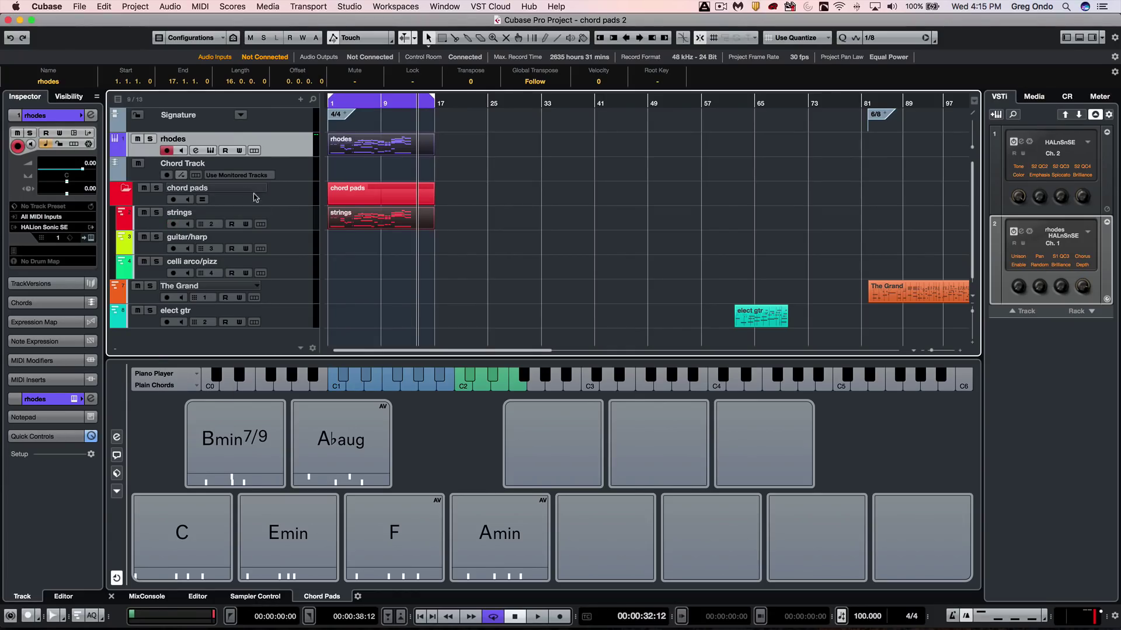
Step: Change the Piano Player mode from Plain Chords to Sections and audition the Abaug pad
click(156, 386)
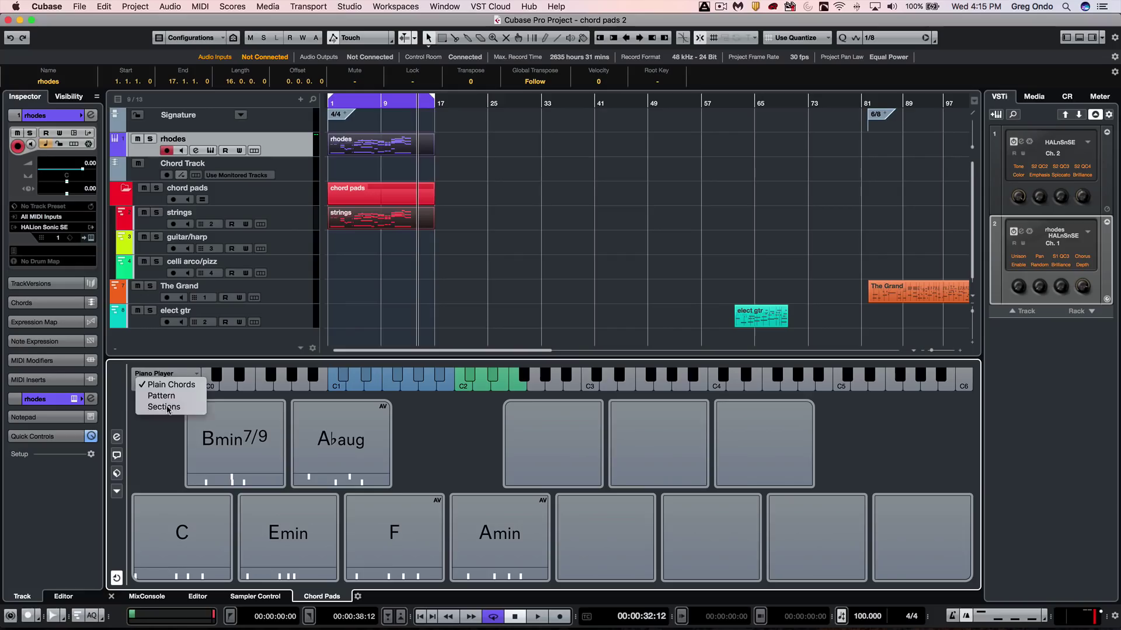
click(165, 407)
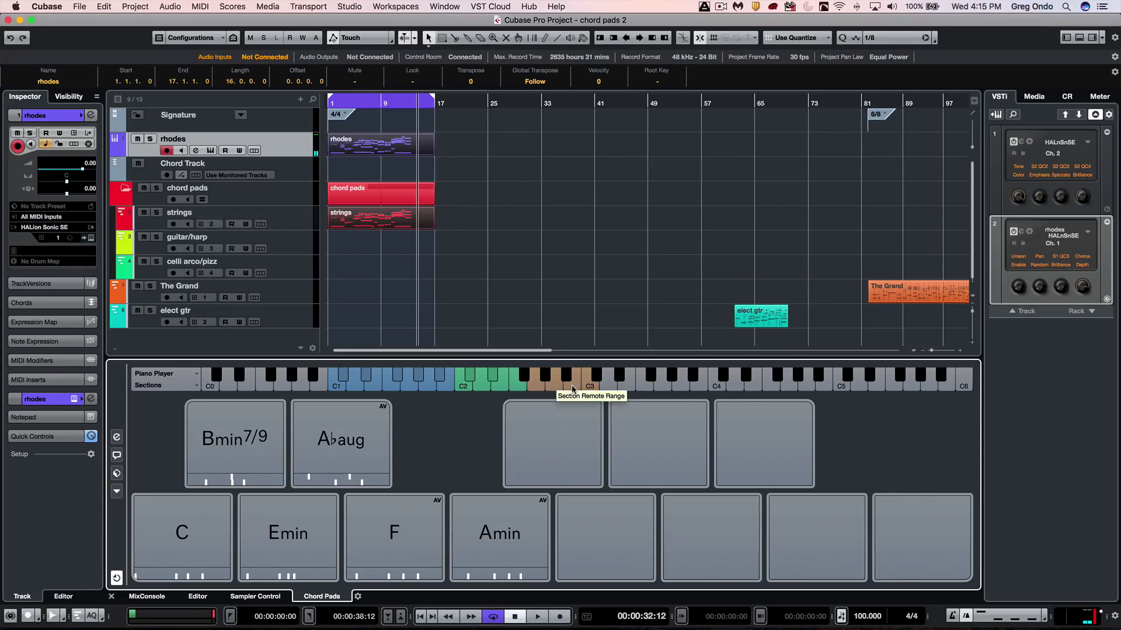
click(338, 461)
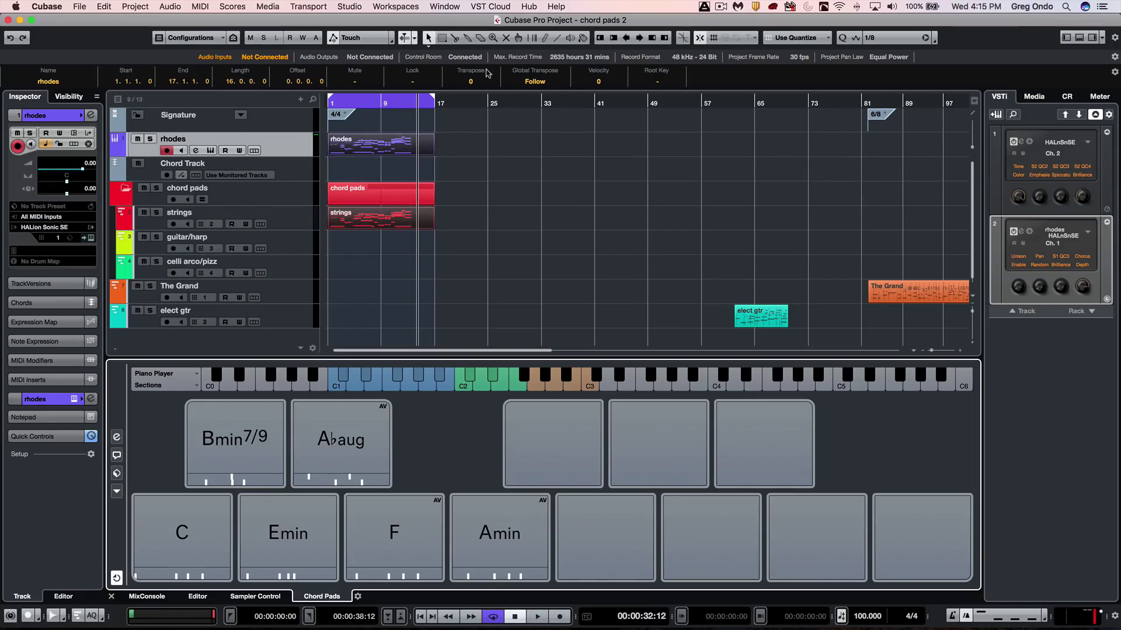
Step: Move the playhead to bar 25 and erase the rhodes, chord pads and strings parts with the Erase tool
click(487, 91)
drag(487, 91, 488, 79)
right_click(402, 139)
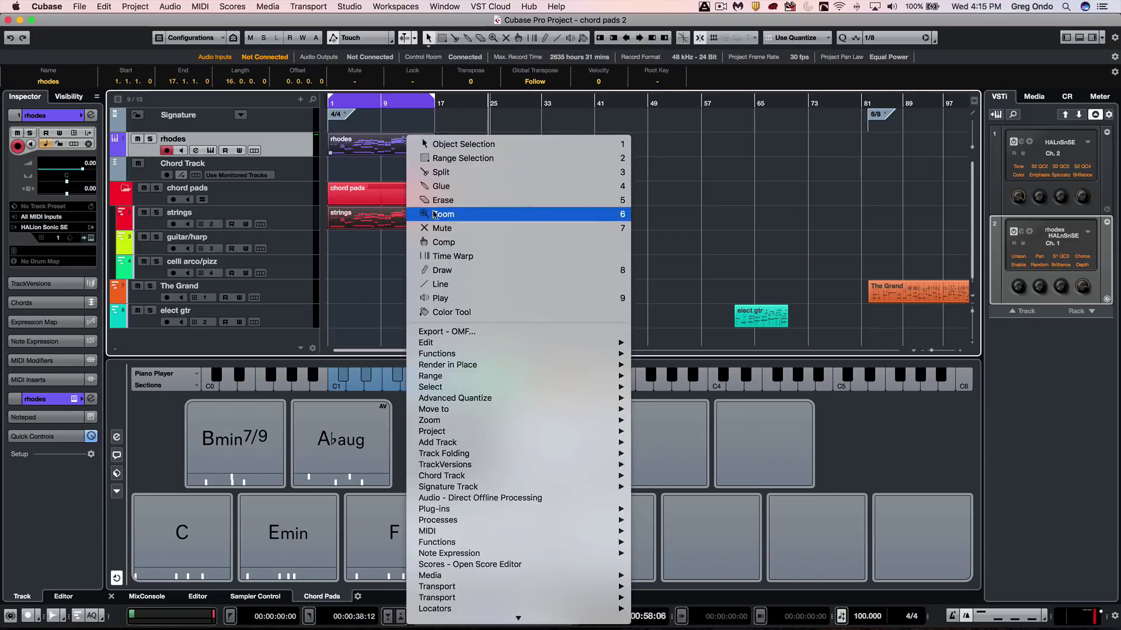
click(417, 211)
right_click(391, 169)
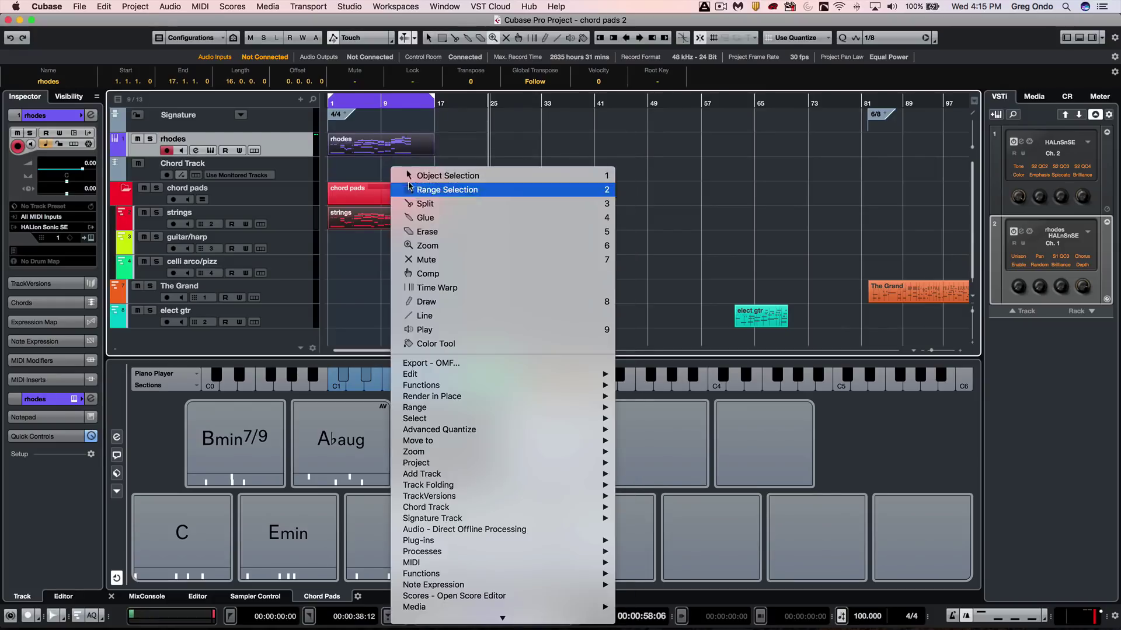
click(415, 231)
click(398, 146)
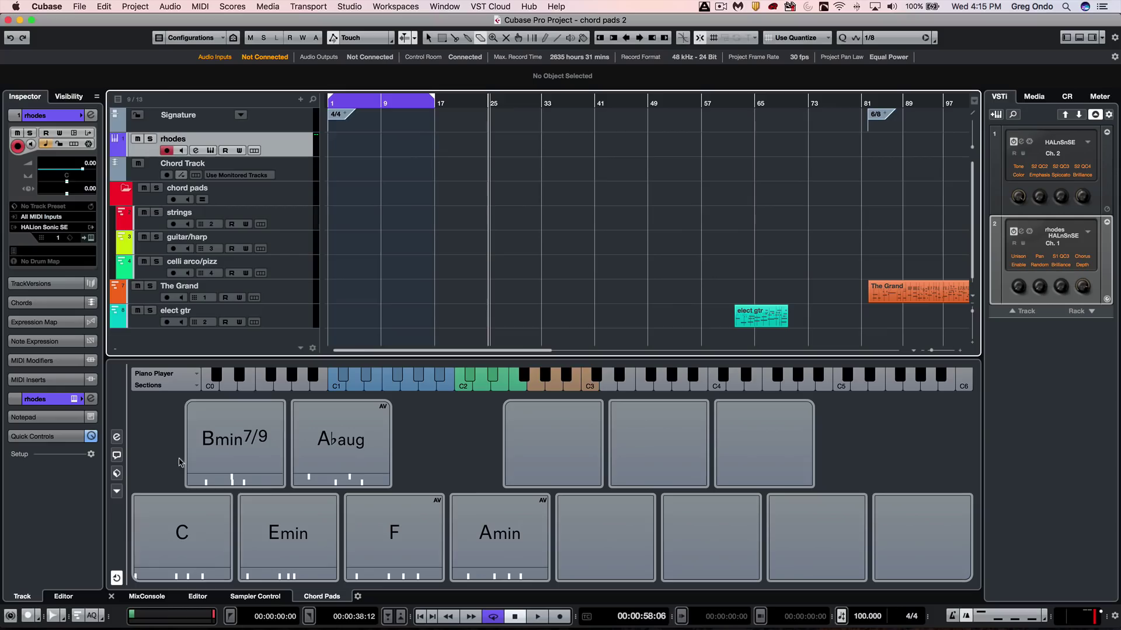
Step: Unassign all chord pads, confirming with OK, and set the player mode back to Plain Chords
click(117, 492)
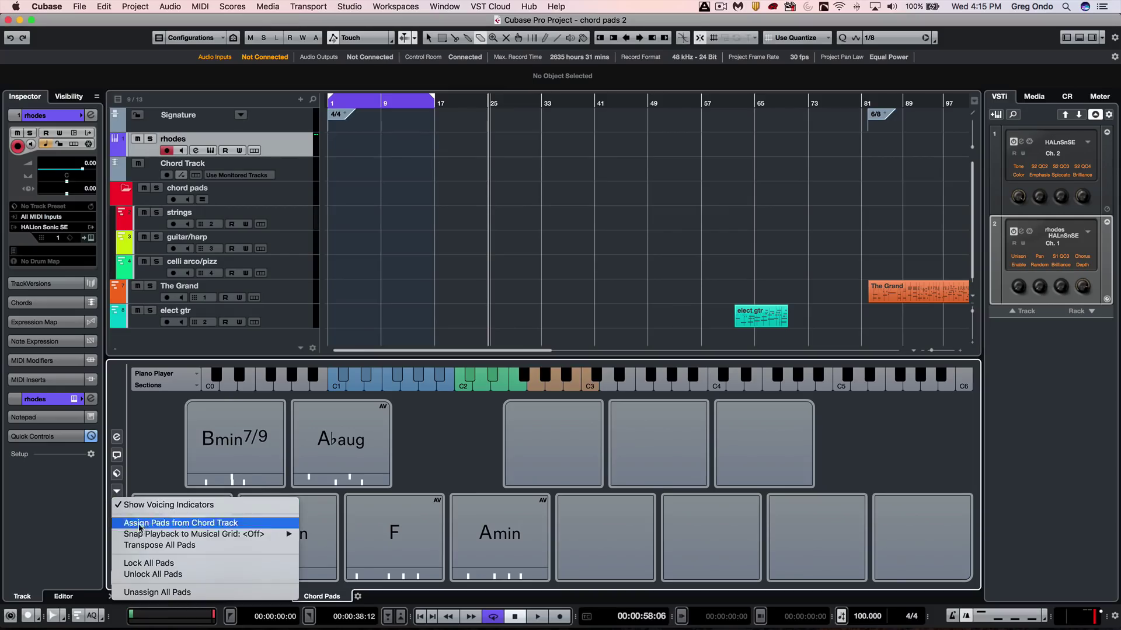
click(178, 593)
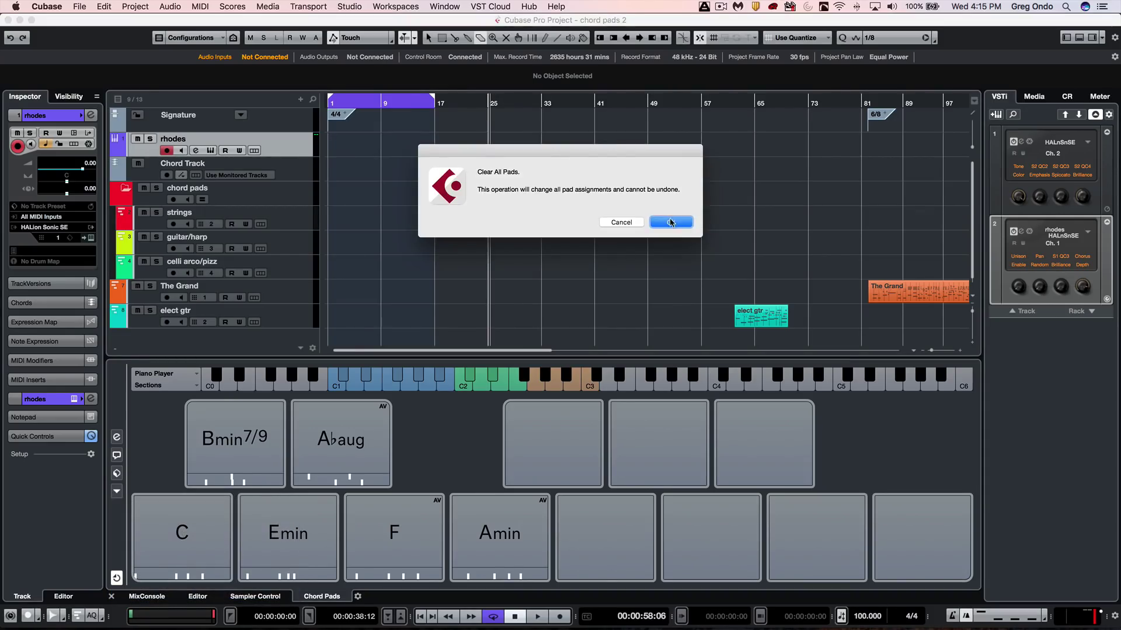
click(671, 222)
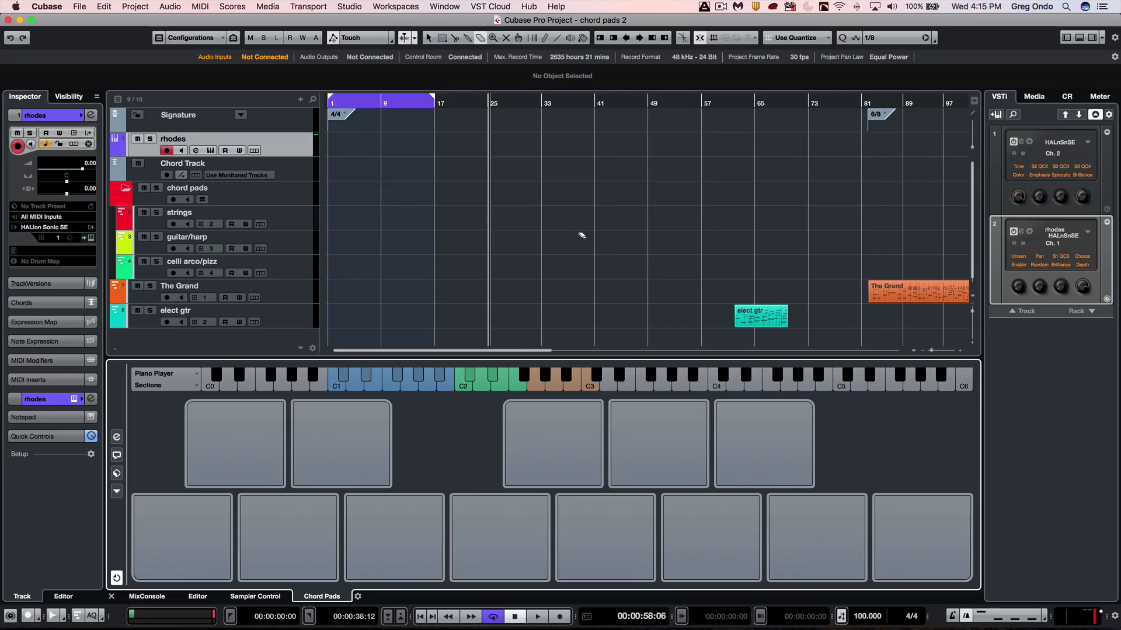
click(158, 386)
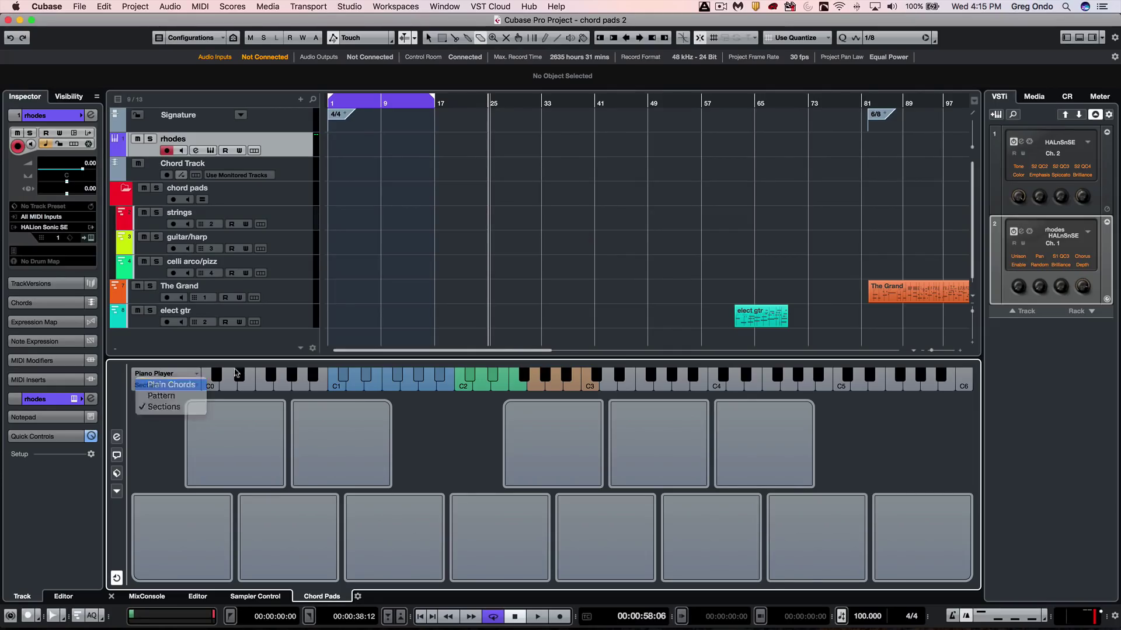
click(154, 380)
Step: Open The Grand part in the editor and switch it to the Score Editor to show notation
right_click(700, 263)
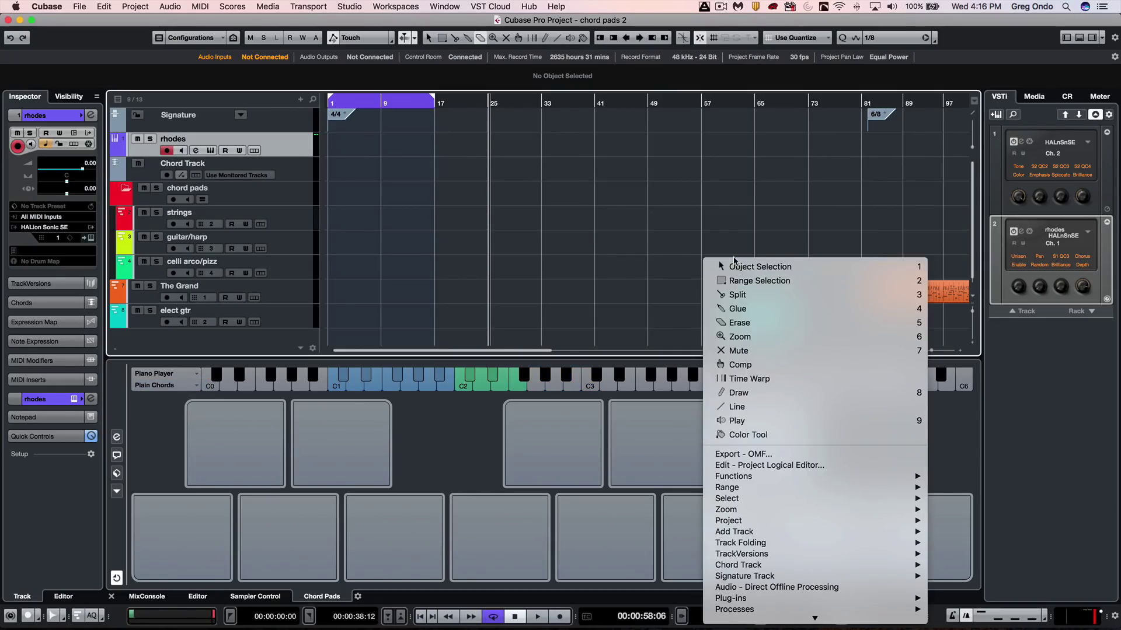
click(734, 261)
click(910, 295)
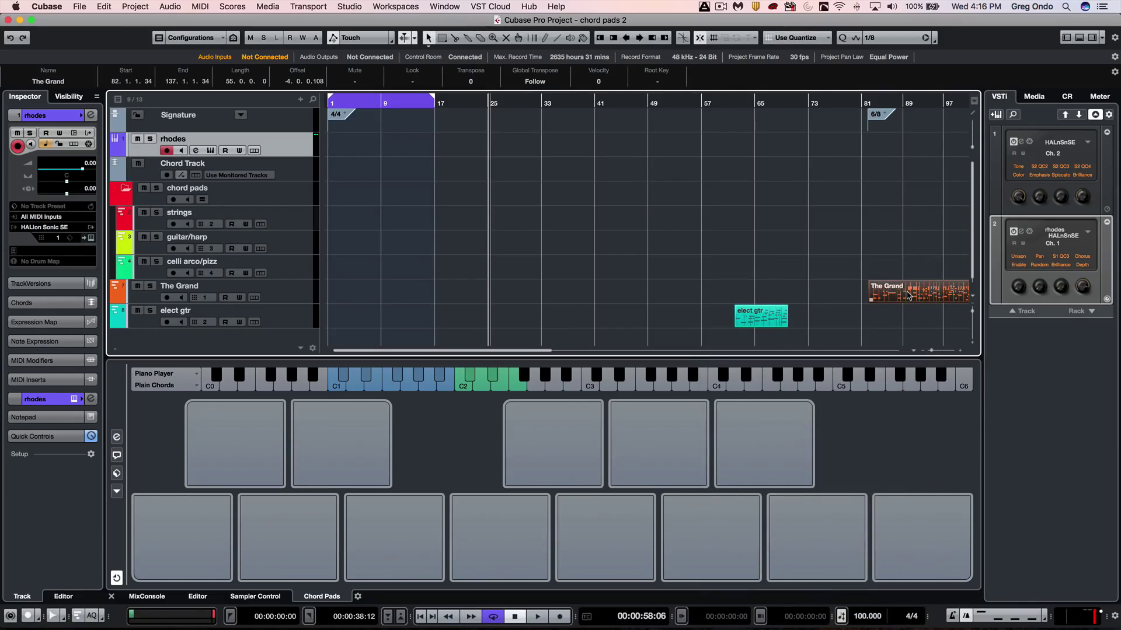
double_click(907, 295)
click(222, 599)
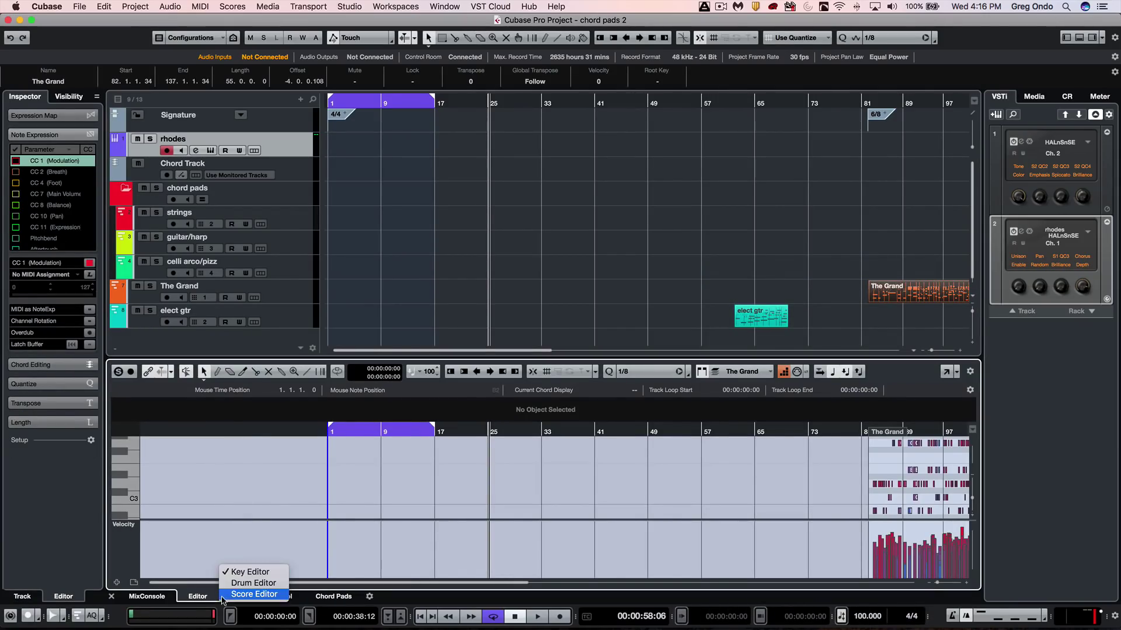
click(245, 594)
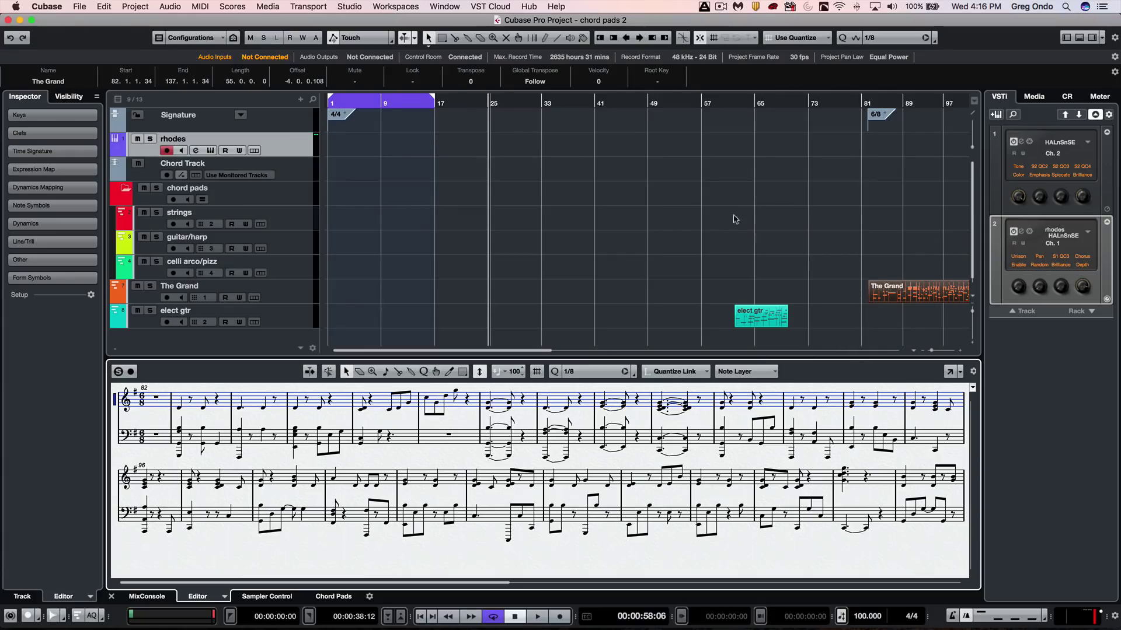
Step: Bring up the arrangement context menu and browse toward its Chord Track options
right_click(882, 285)
mouse_move(935, 527)
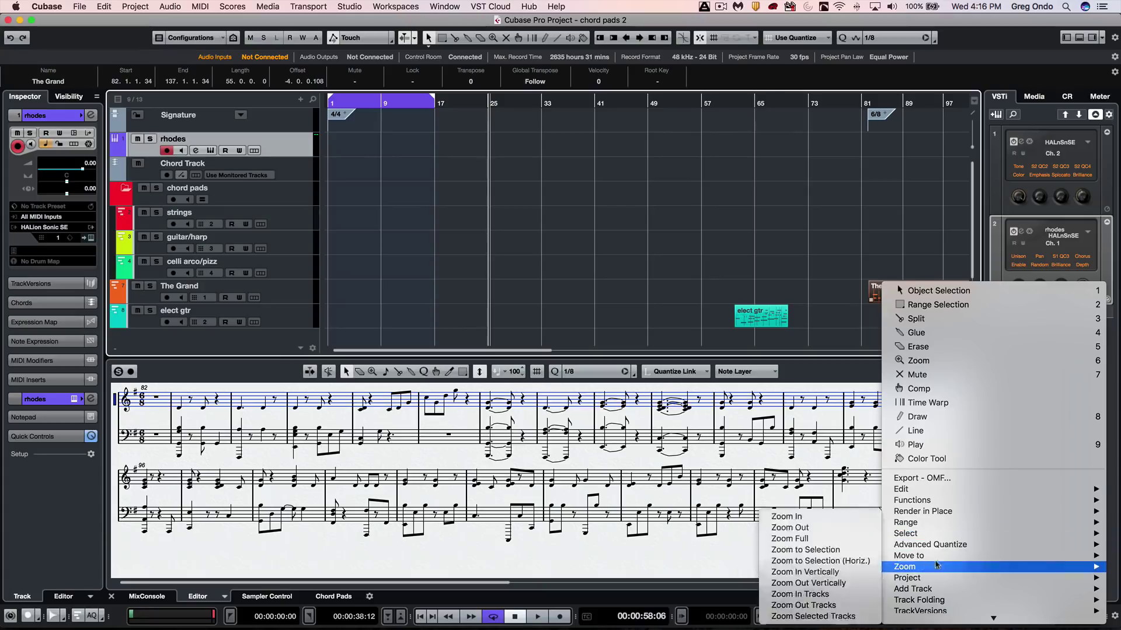
mouse_move(960, 489)
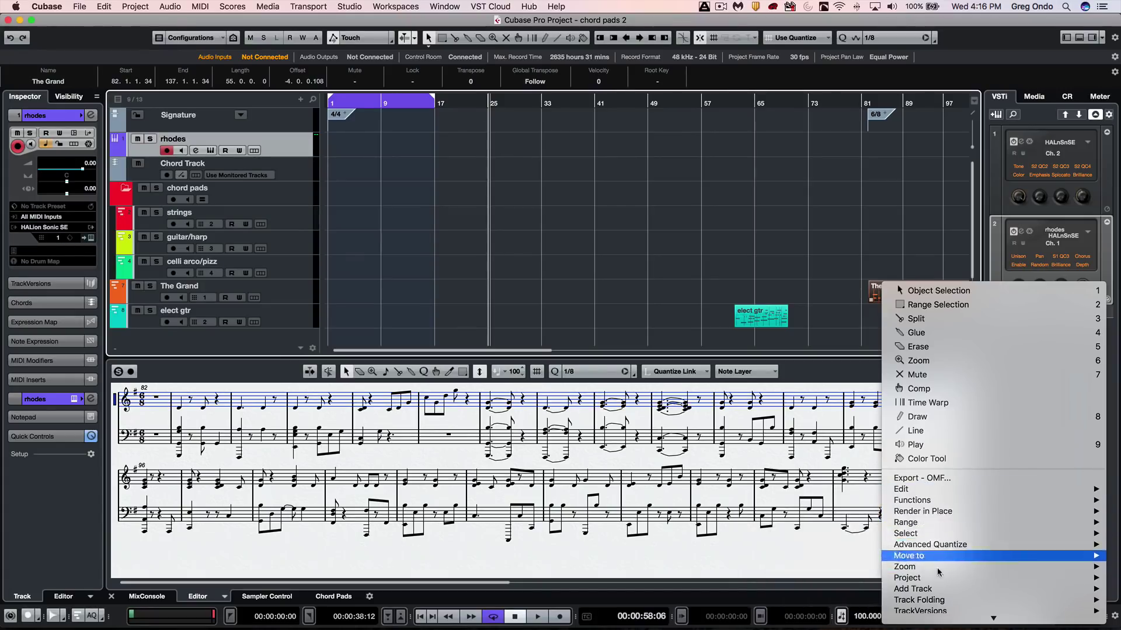
scroll(937, 572, down, 5)
Step: Create Chord Track symbols like G, Emin7, D/F♯ and C9 from The Grand, including bass notes and tensions
mouse_move(938, 566)
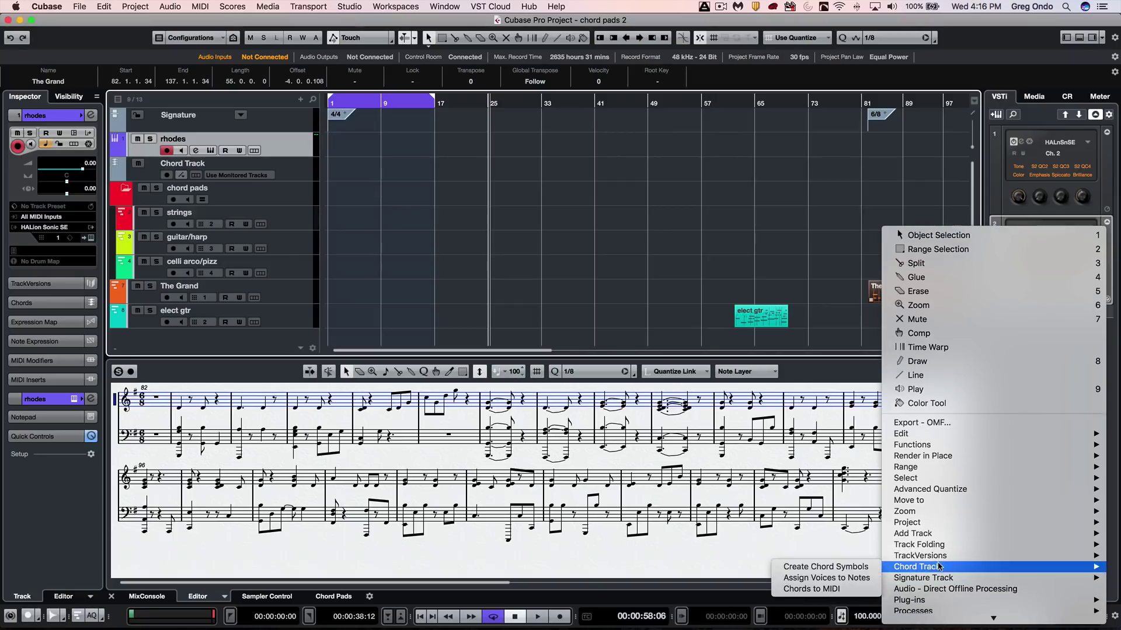
click(842, 571)
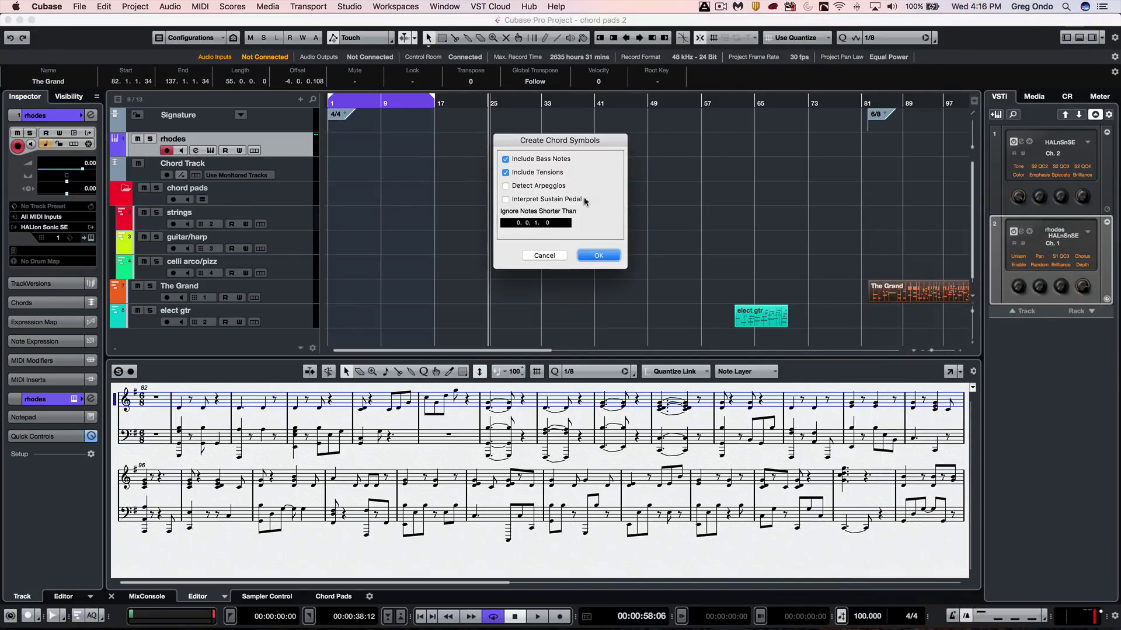
click(598, 256)
drag(877, 102, 684, 188)
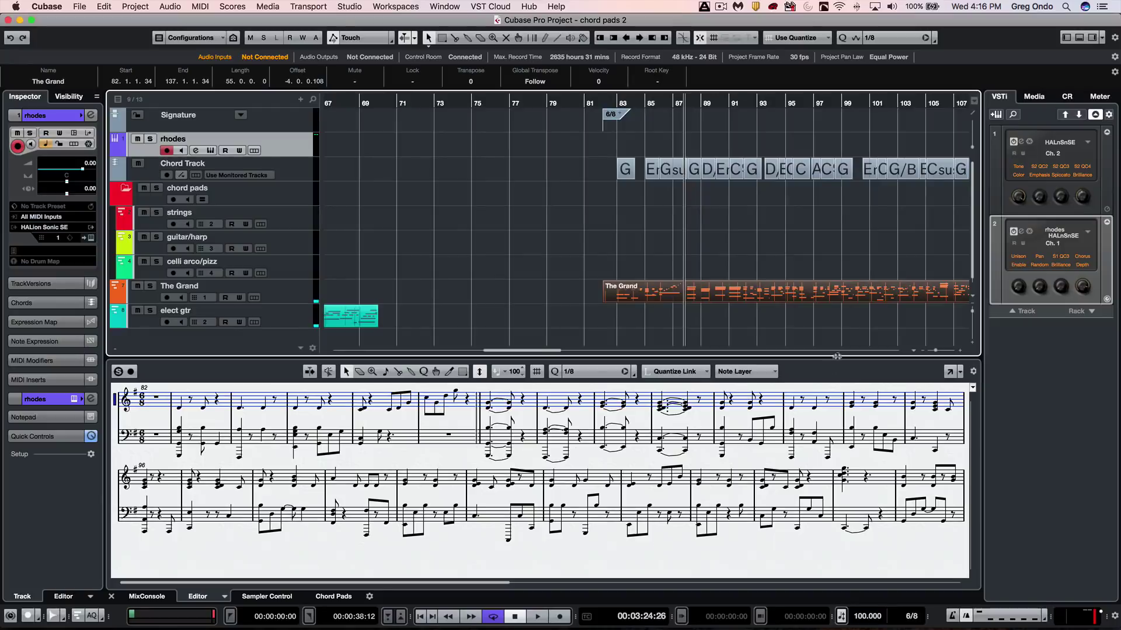
drag(715, 102, 708, 125)
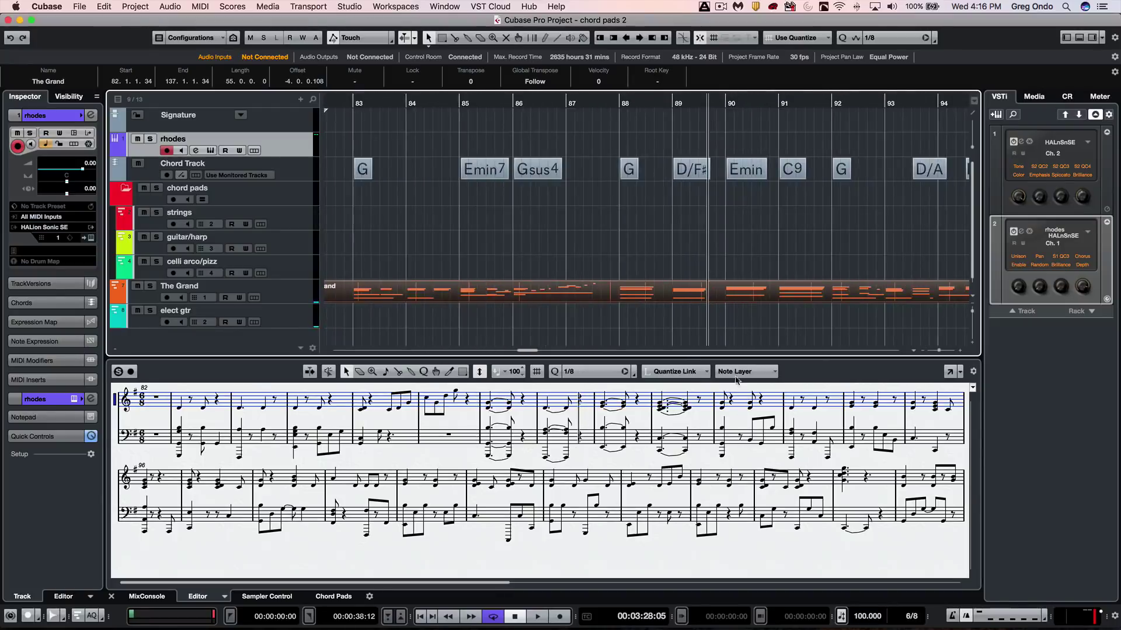
Step: Assign the chord pads from the Chord Track, loading G, Gsus4, Emin, C9, D/F♯ and Amin
click(321, 597)
click(117, 492)
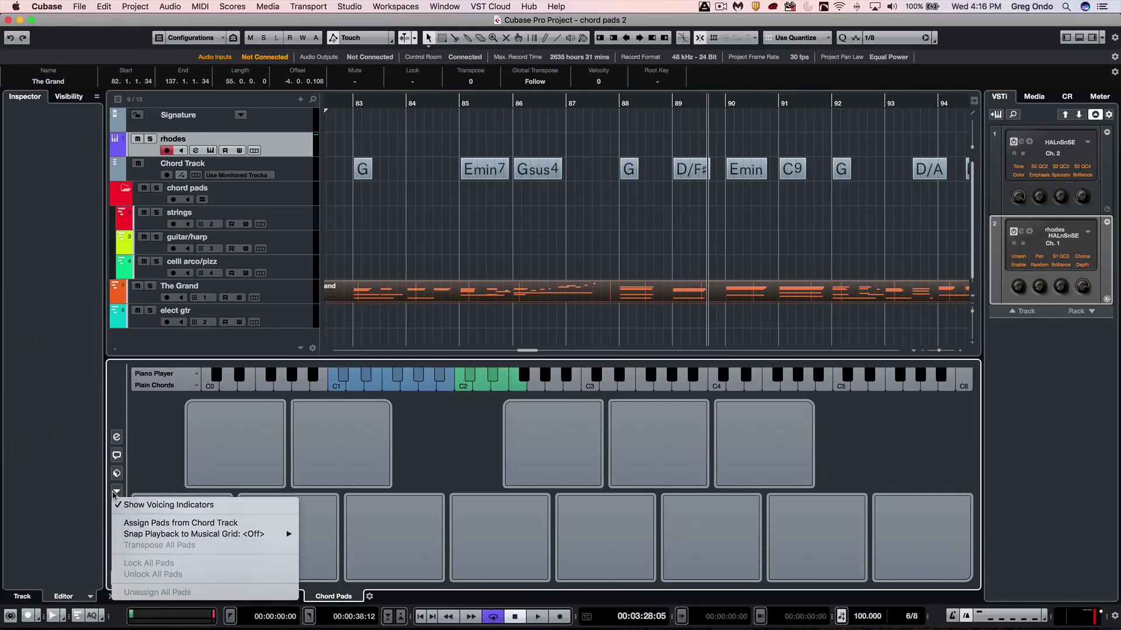
click(155, 525)
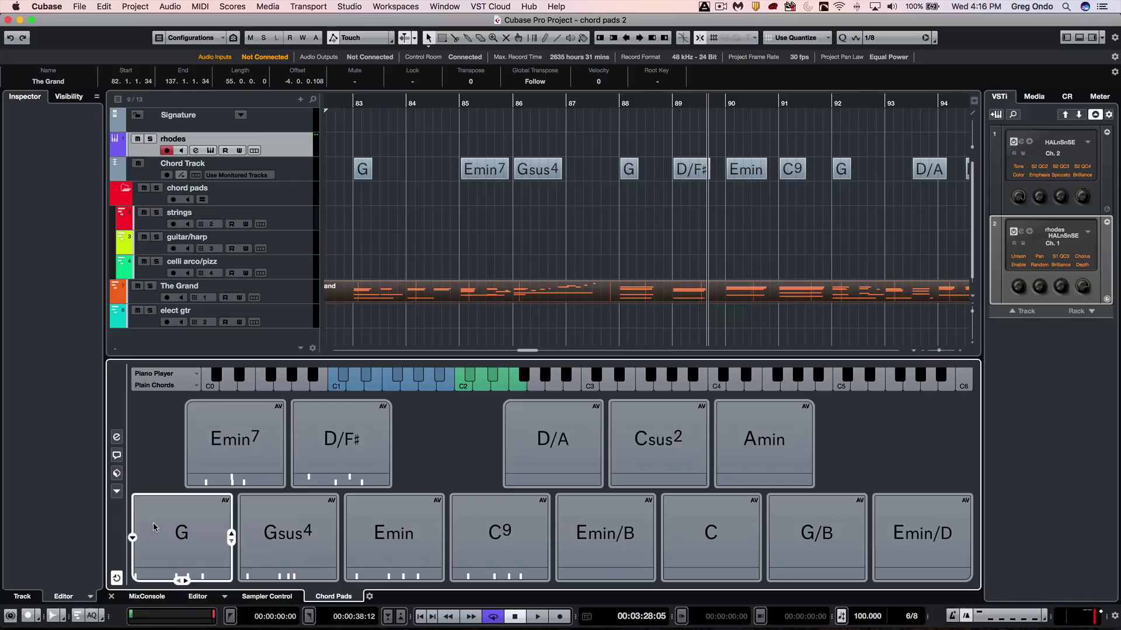
mouse_move(194, 536)
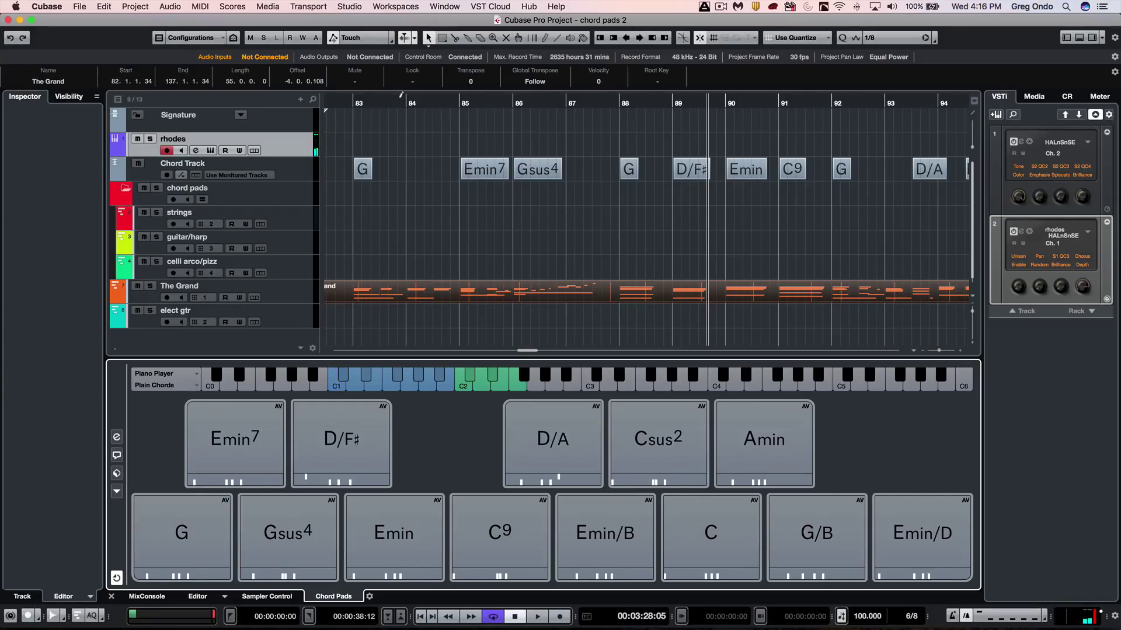
Step: Rewind the project and zoom the arrangement to show everything from bar 1
click(252, 101)
key(KP_Subtract)
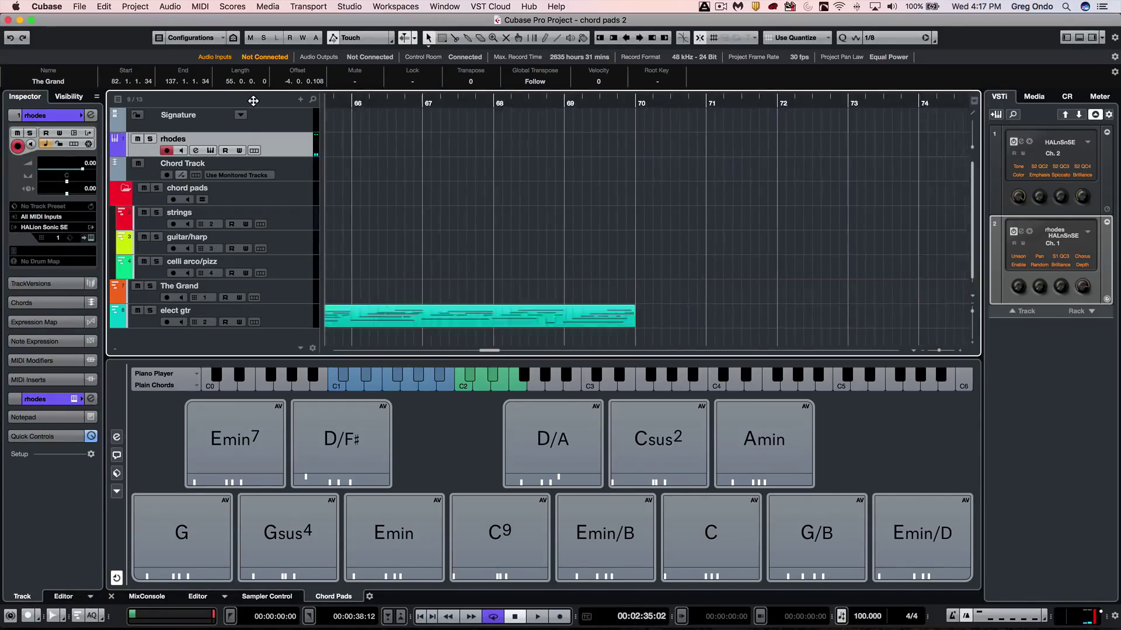
key(KP_Subtract)
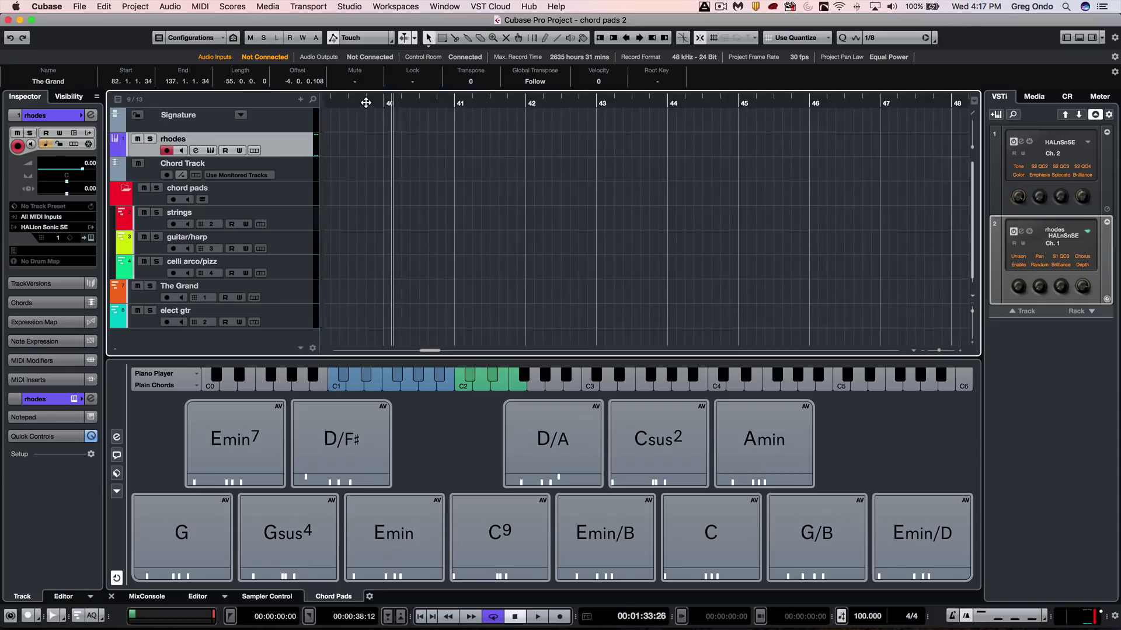
key(h)
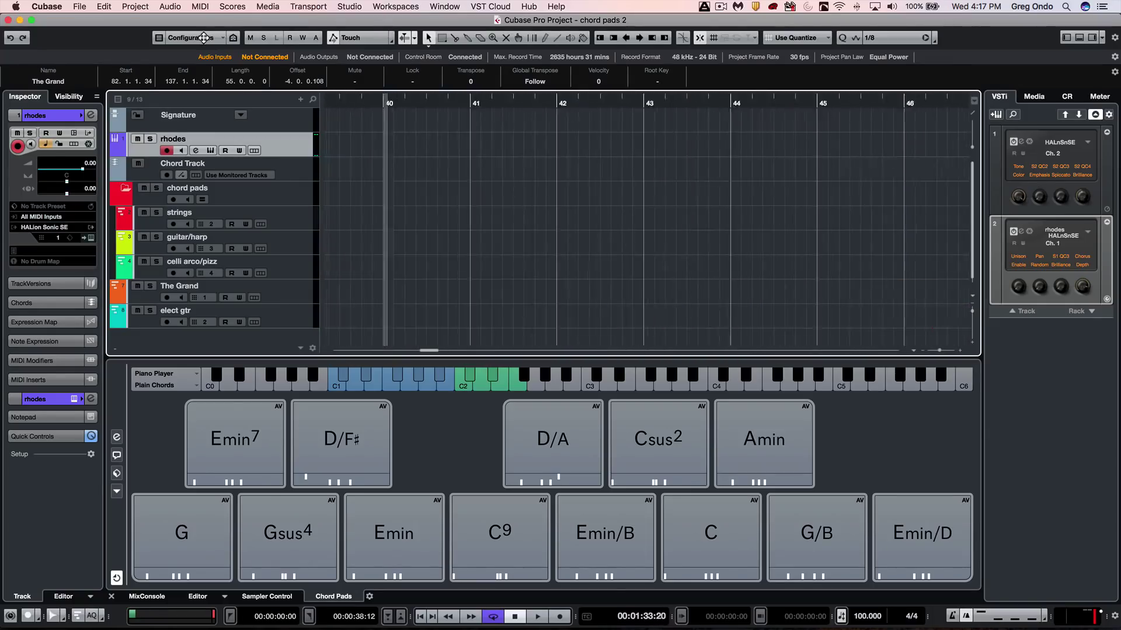
key(h)
drag(406, 103, 220, 90)
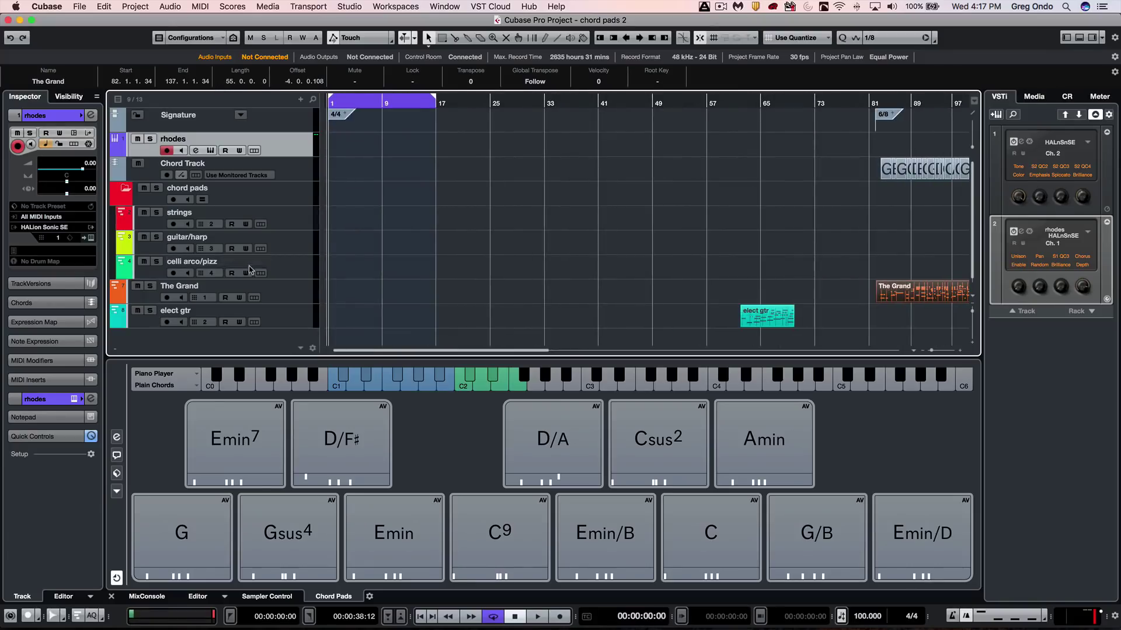
Step: Select the elect gtr track and audition the G chord pad
click(117, 437)
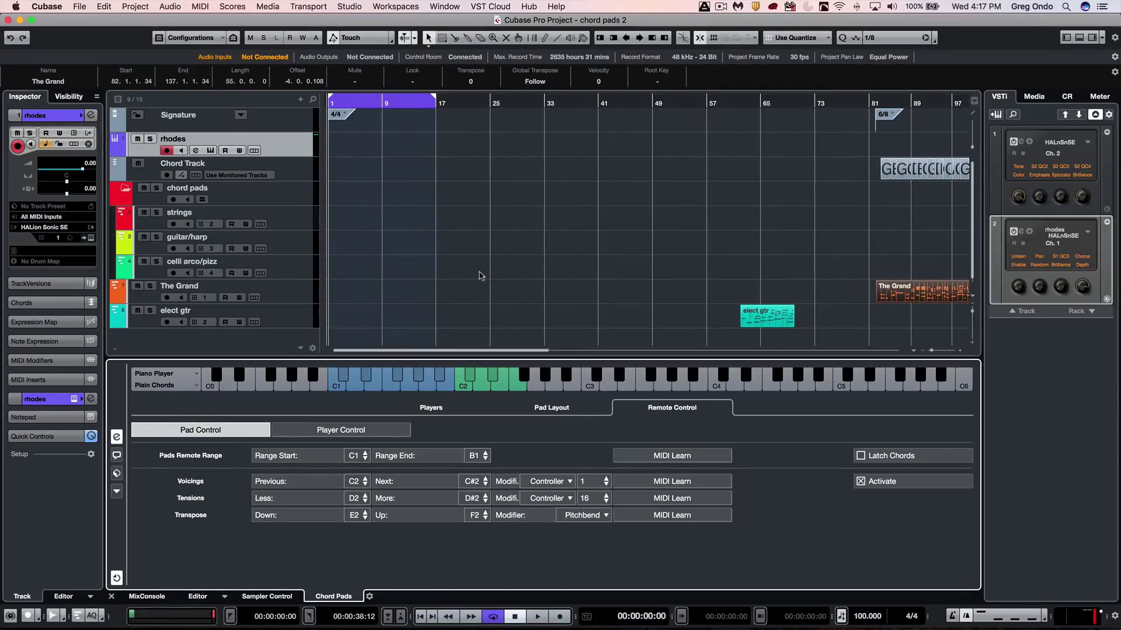
click(281, 315)
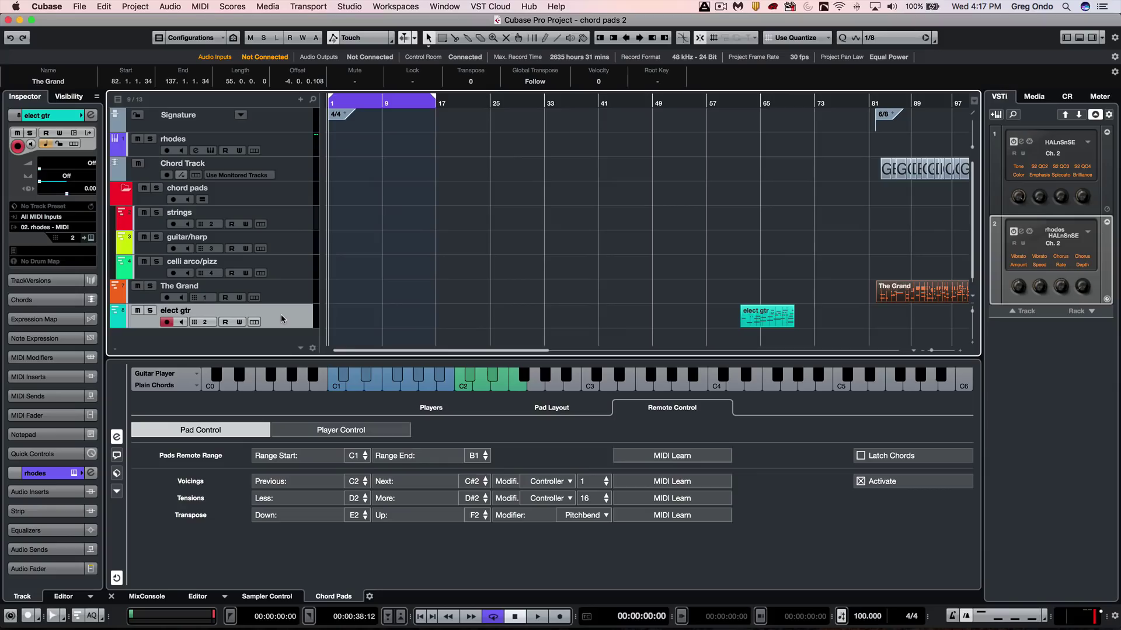
click(116, 437)
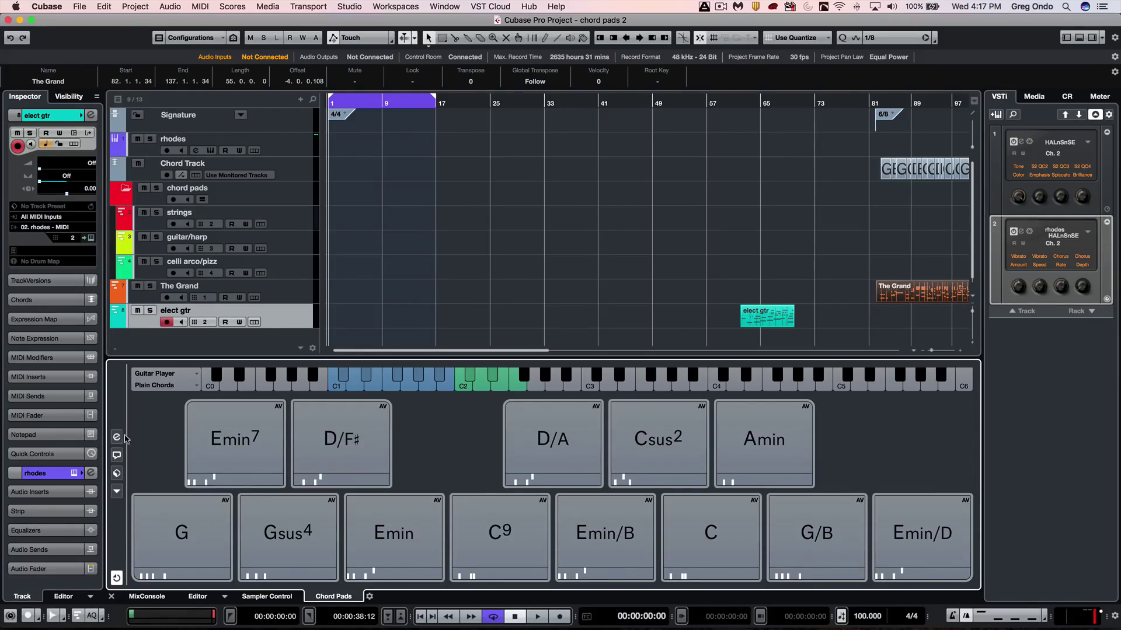
click(193, 530)
Step: Set the elect gtr Guitar Player to Pattern mode, checking then closing the Import MIDI Loop browser
click(117, 437)
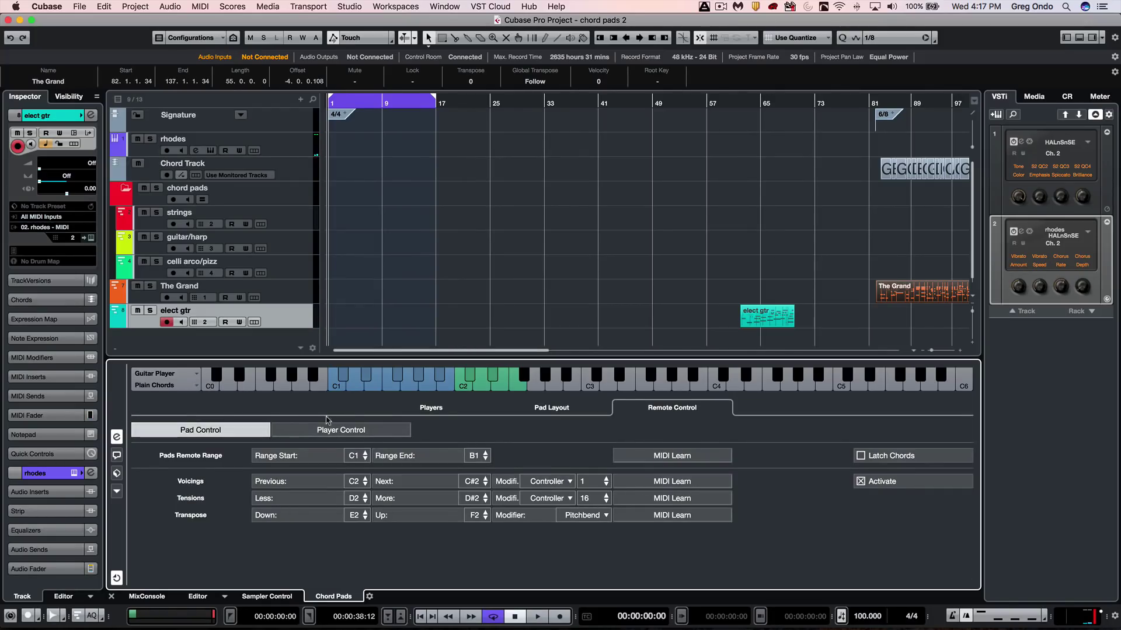
click(437, 408)
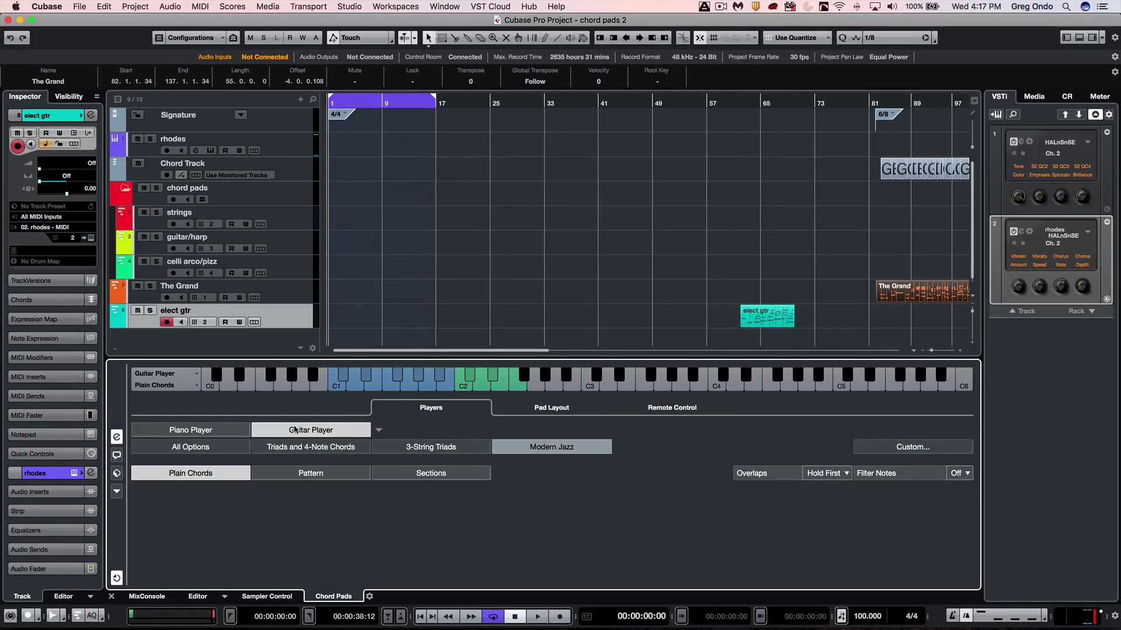
click(320, 473)
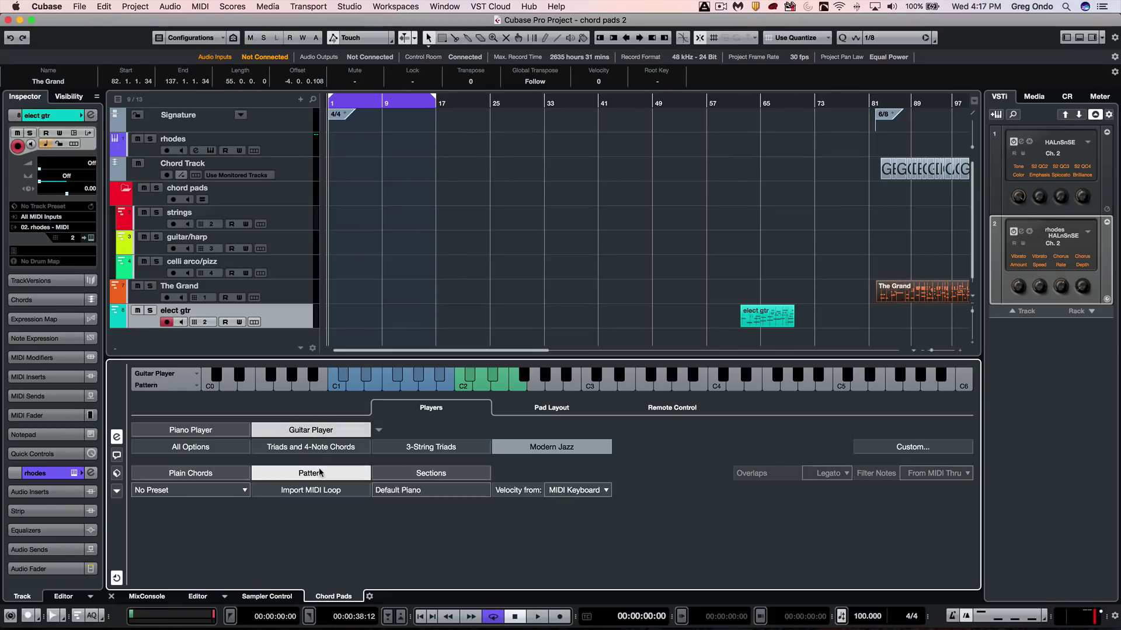
click(304, 491)
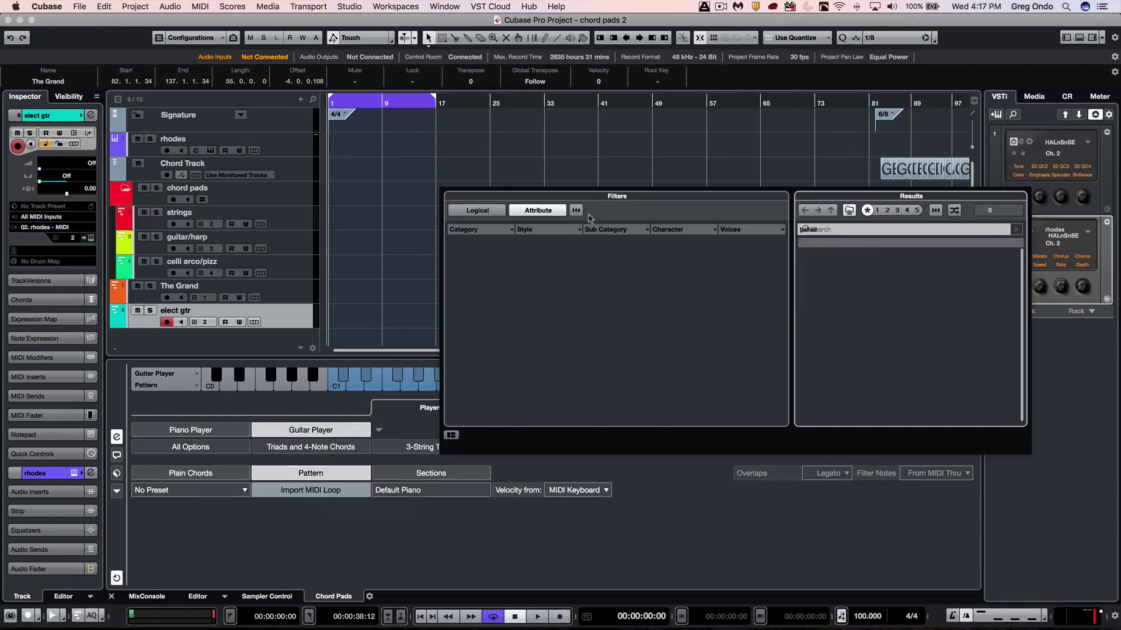
click(442, 172)
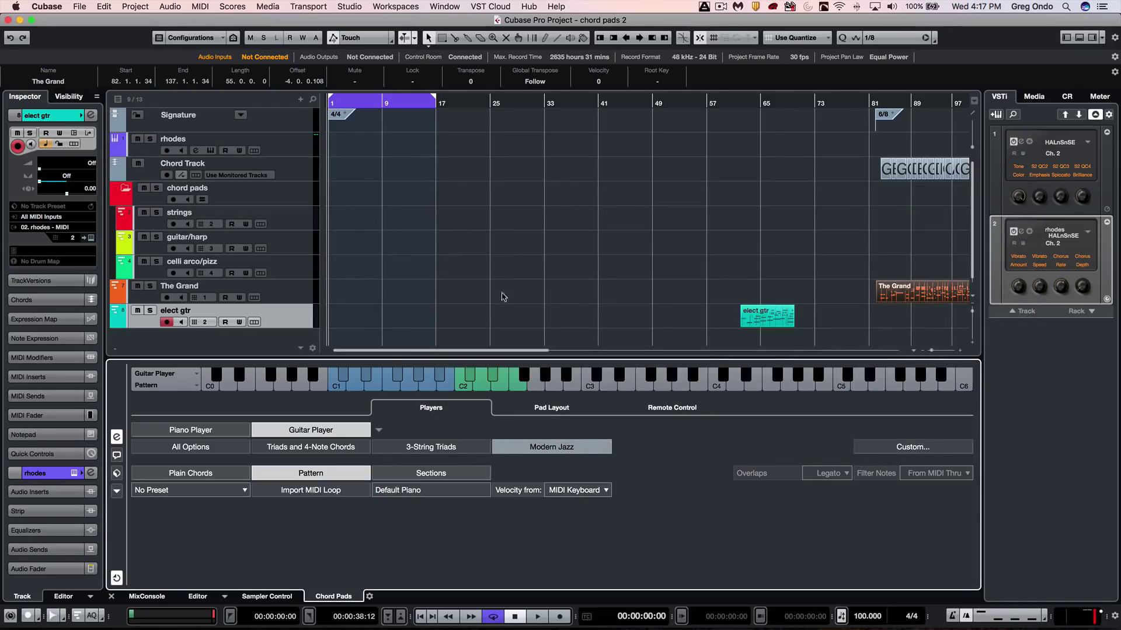
Step: Drop the elect gtr part in as the guitar pattern and play it back from bar 59
mouse_move(763, 313)
mouse_down()
mouse_move(501, 472)
mouse_move(546, 462)
mouse_move(766, 302)
mouse_up()
drag(721, 105, 742, 212)
key(space)
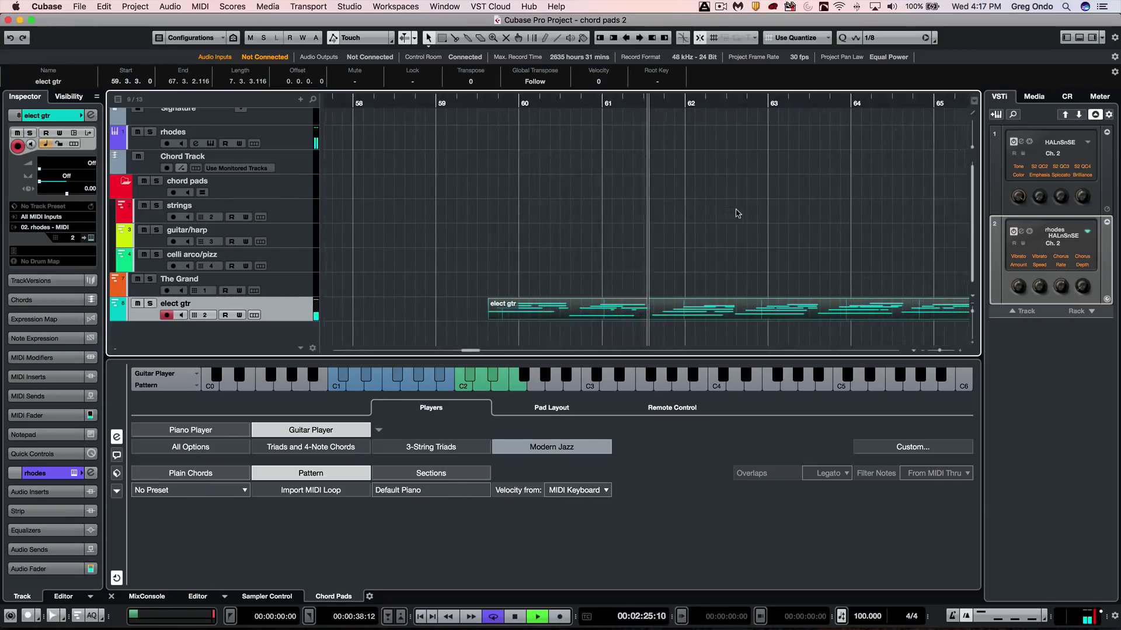
key(space)
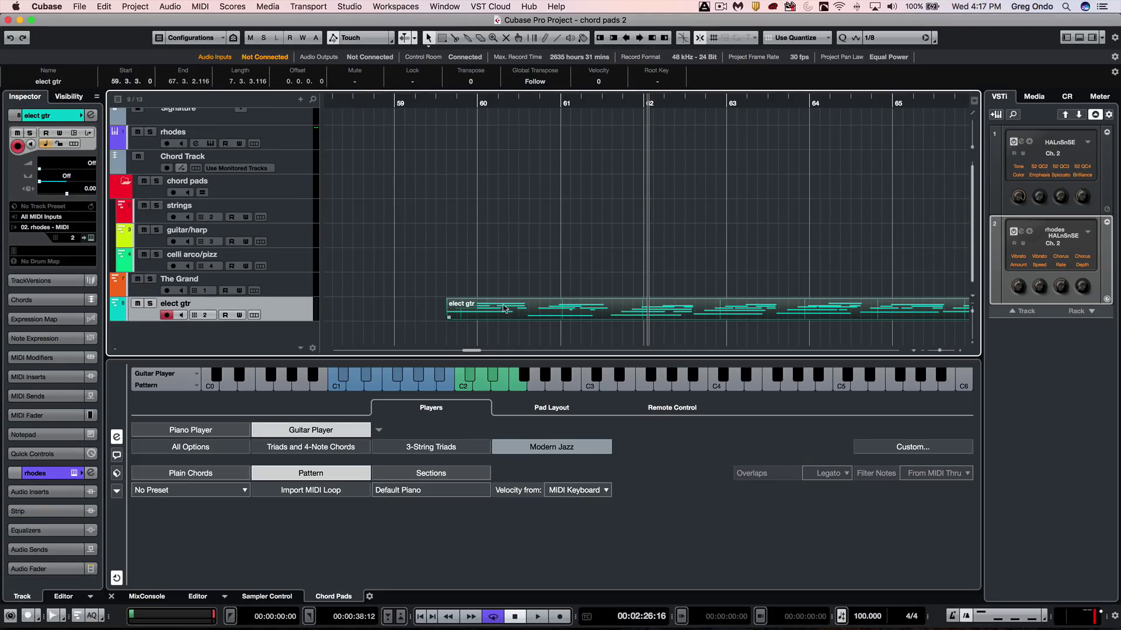
Step: Reselect the elect gtr track to refresh its pattern and return to the chord pad grid
click(299, 282)
click(287, 309)
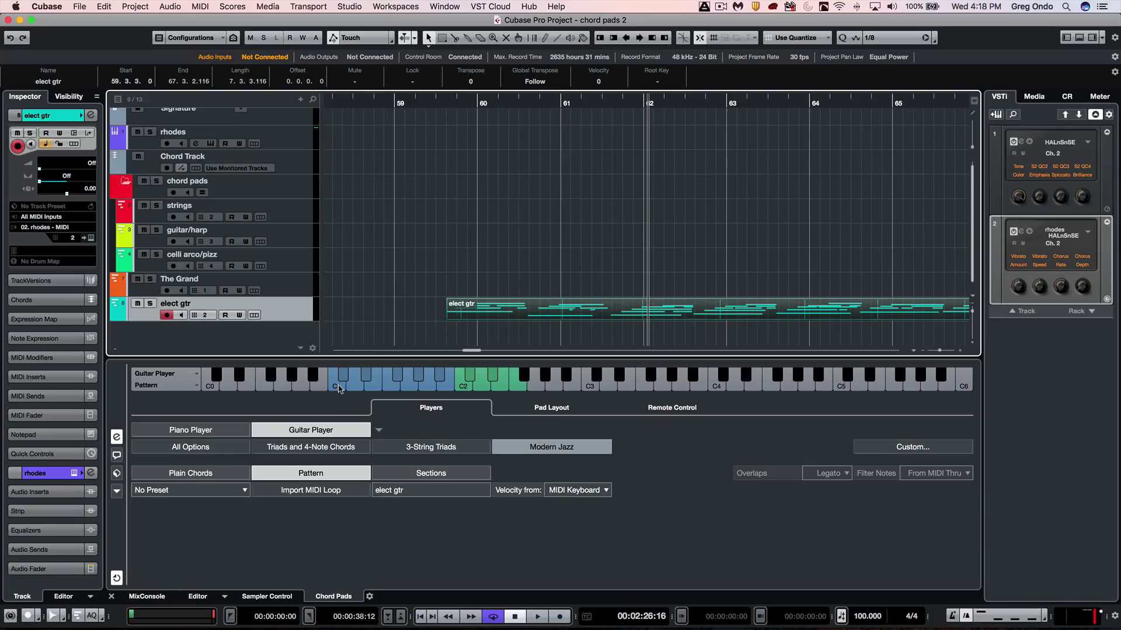
click(116, 436)
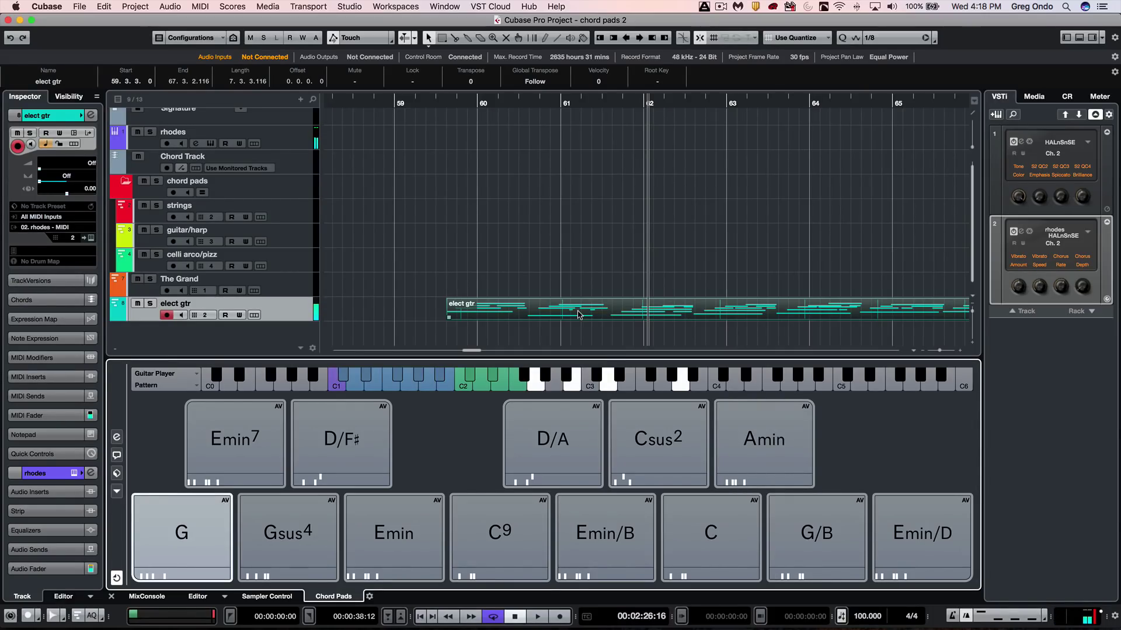
Step: Select the guitar/harp track in the track list
click(282, 236)
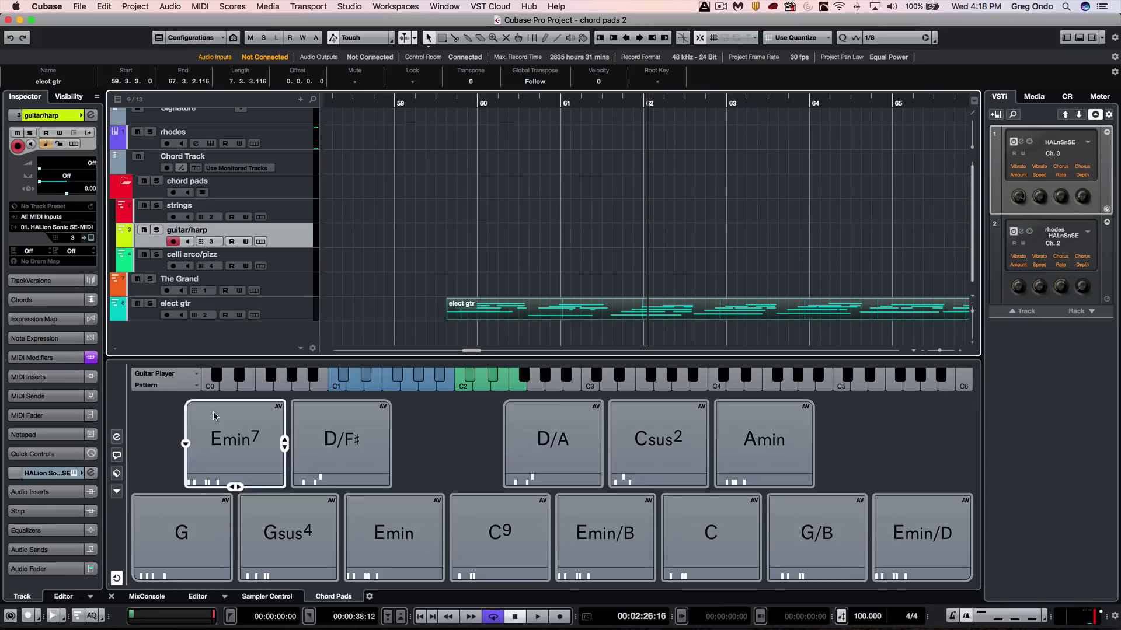
Step: Set guitar/harp to the Piano Player in Pattern mode
click(143, 400)
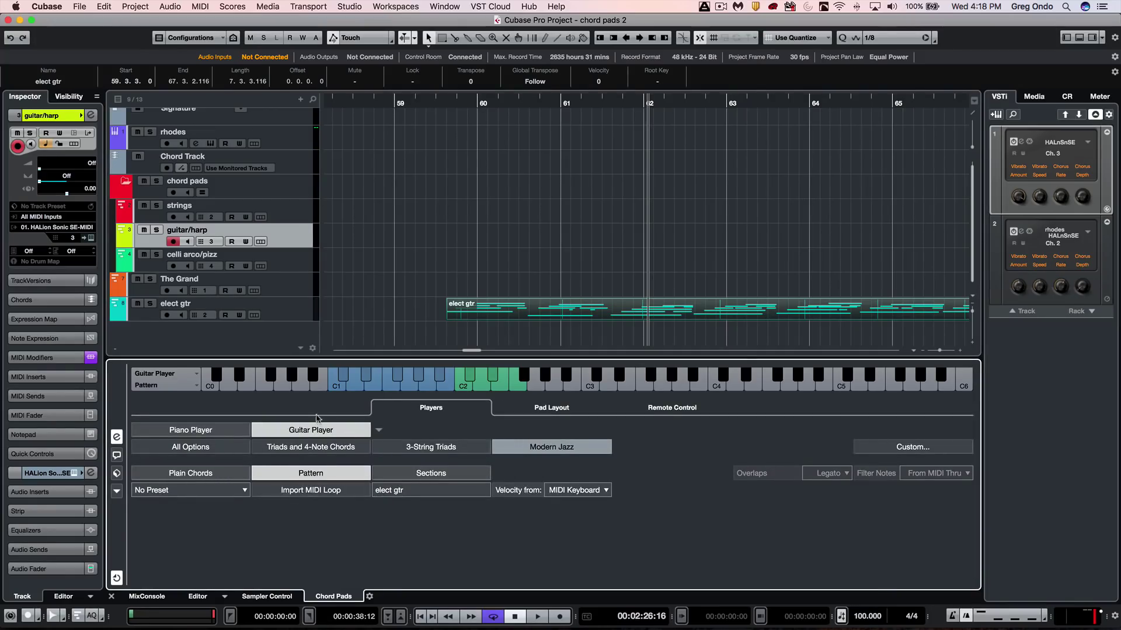
click(220, 433)
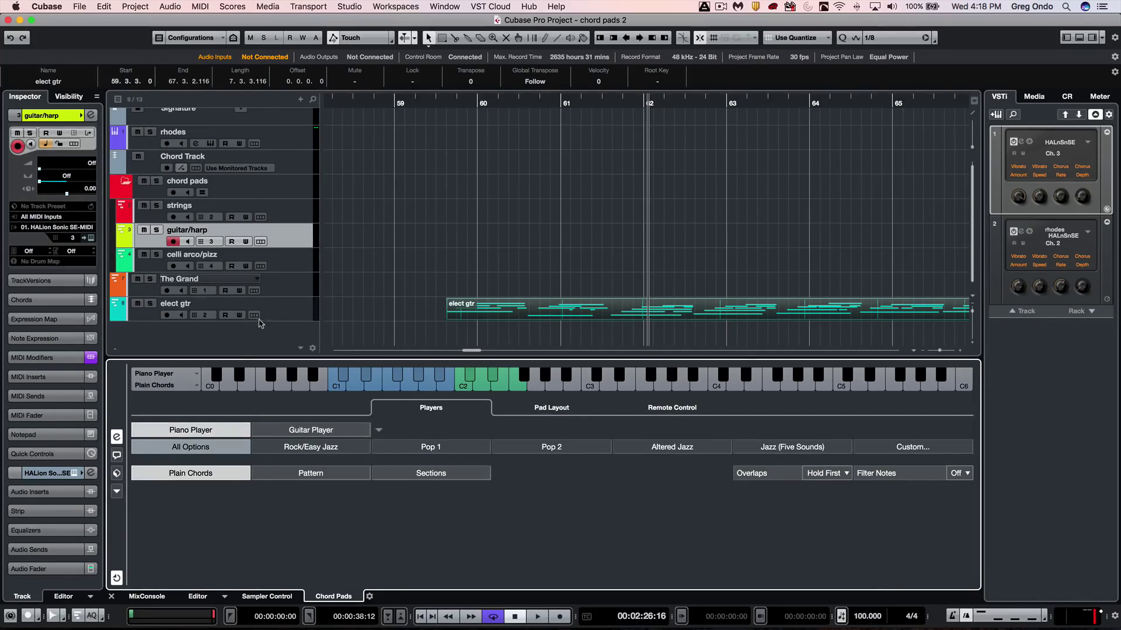
click(311, 473)
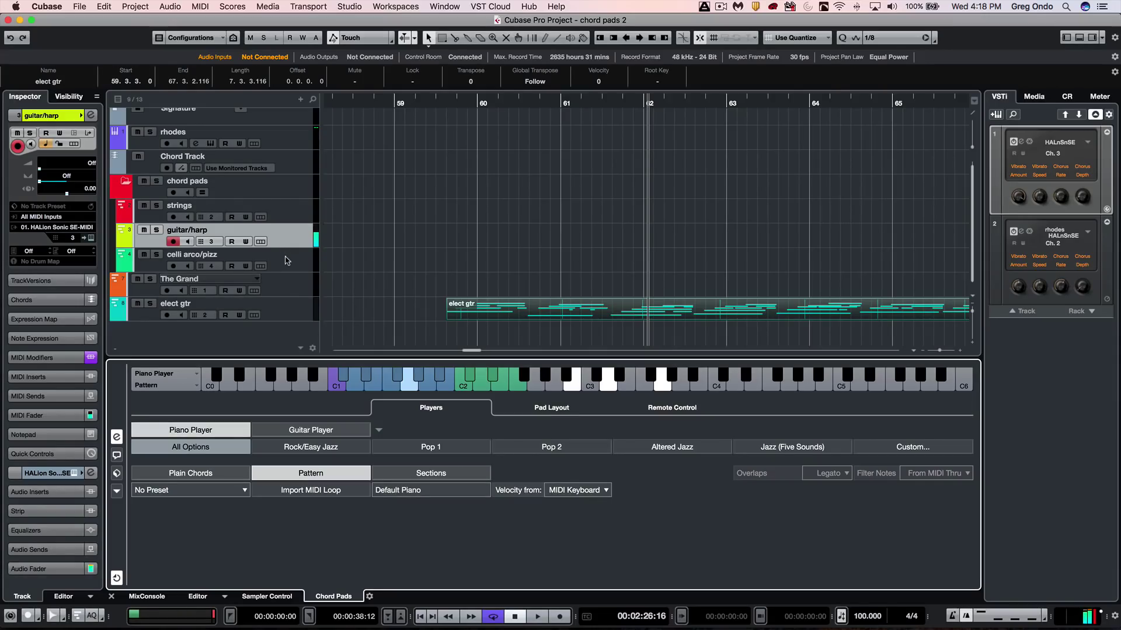
Step: Arm guitar/harp, give celli arco/pizz the Piano Player, and set strings to Plain Chords
click(283, 254)
click(173, 241)
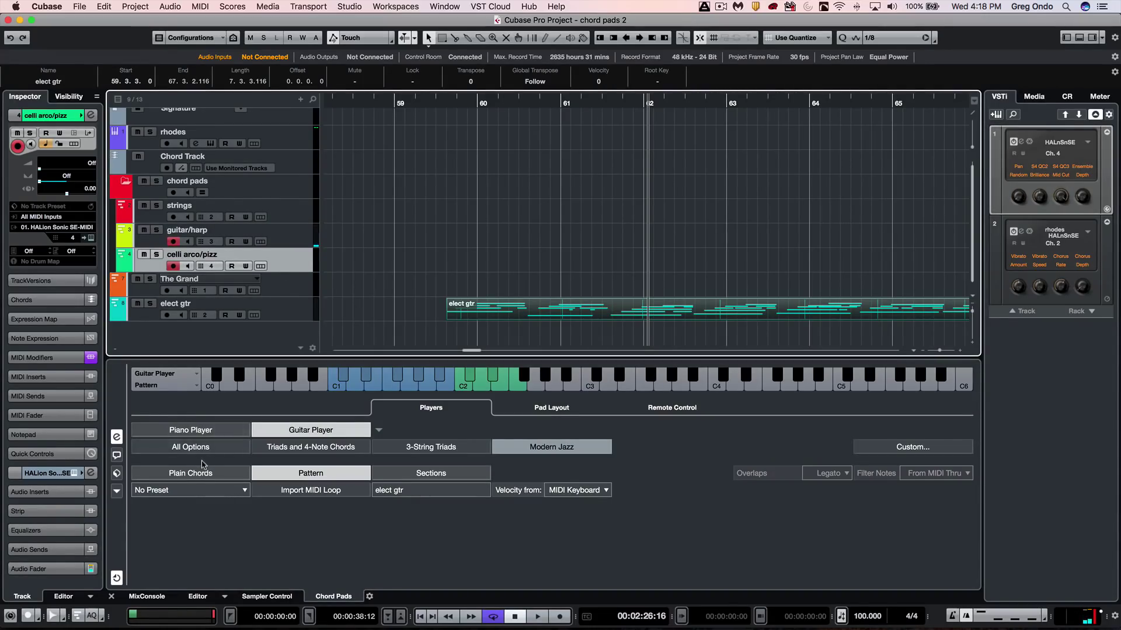
click(225, 430)
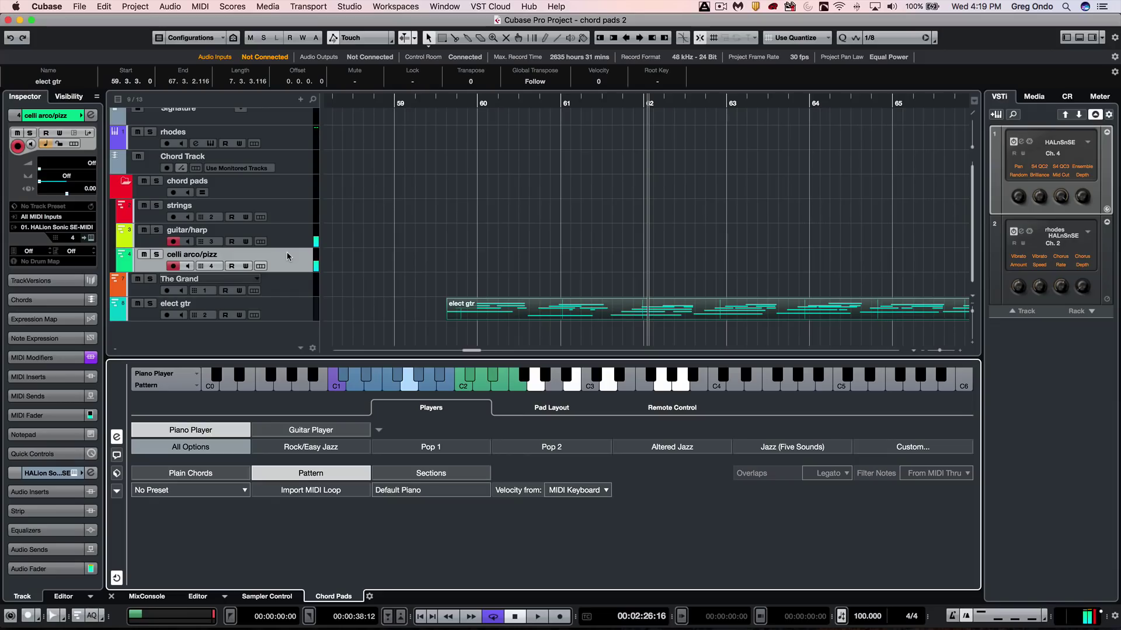
click(282, 216)
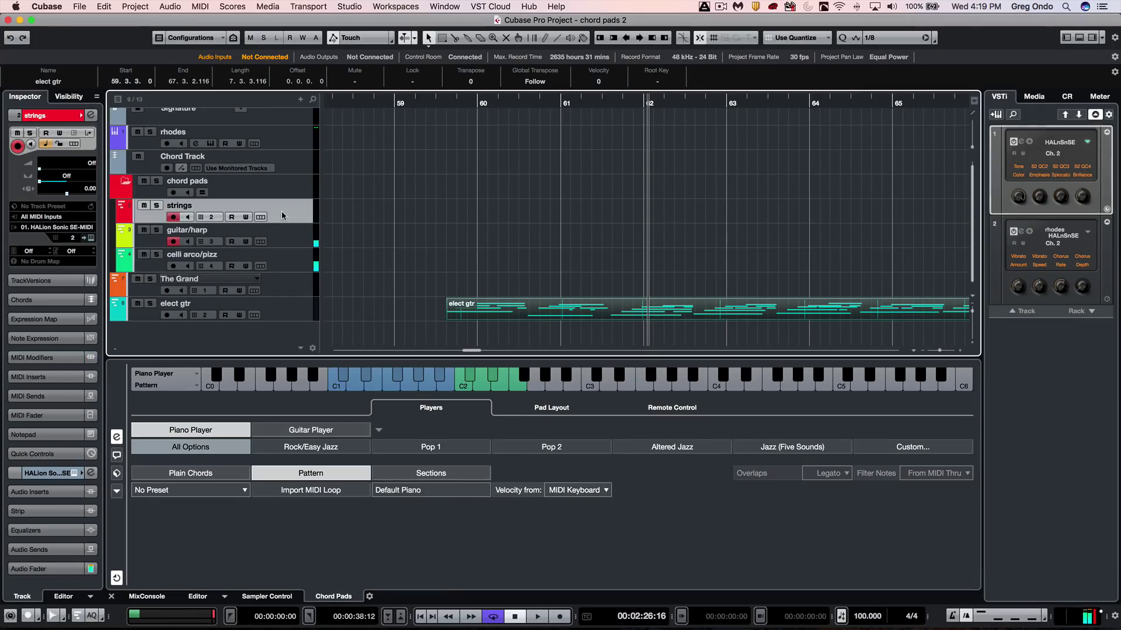
click(190, 473)
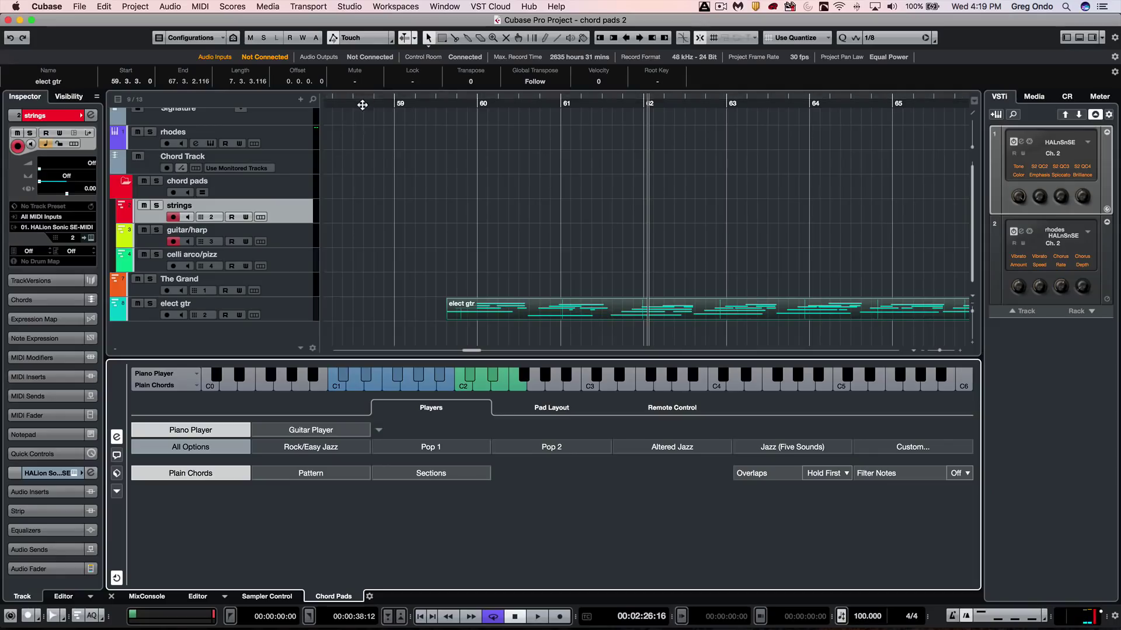
Step: Move the playhead back toward the start and set strings to the Guitar Player with Plain Chords
drag(363, 104, 202, 58)
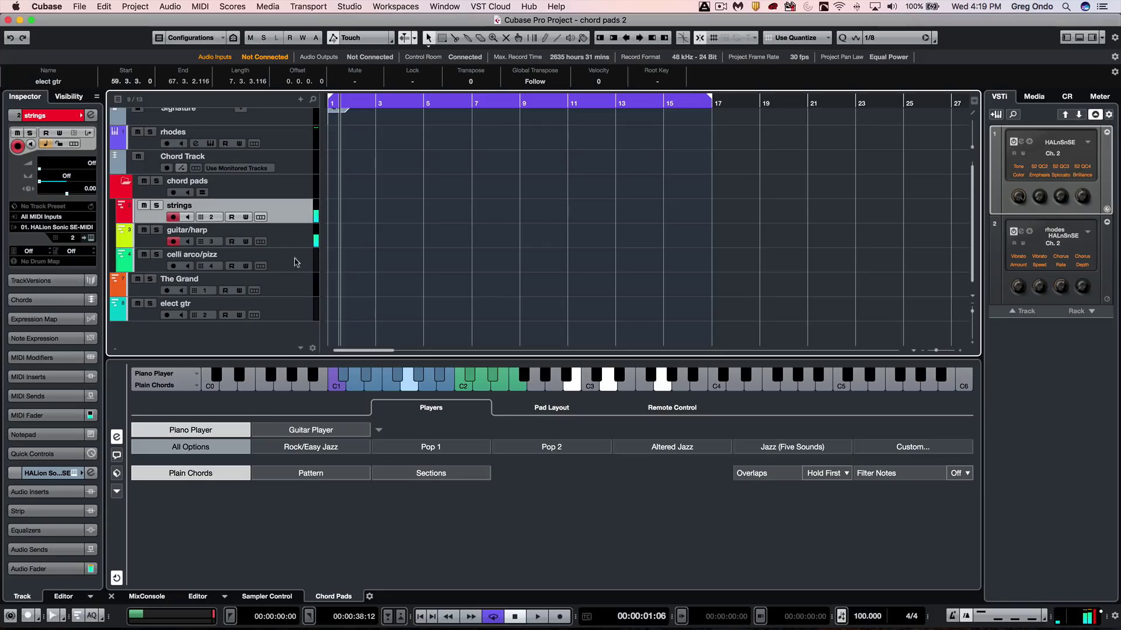
click(306, 431)
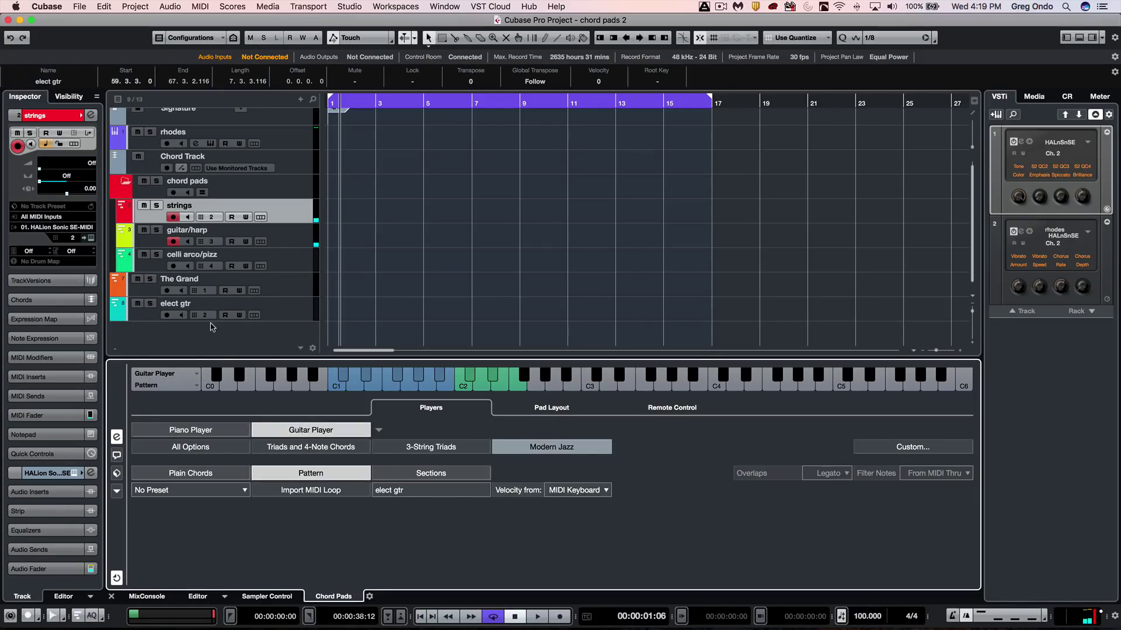
click(200, 474)
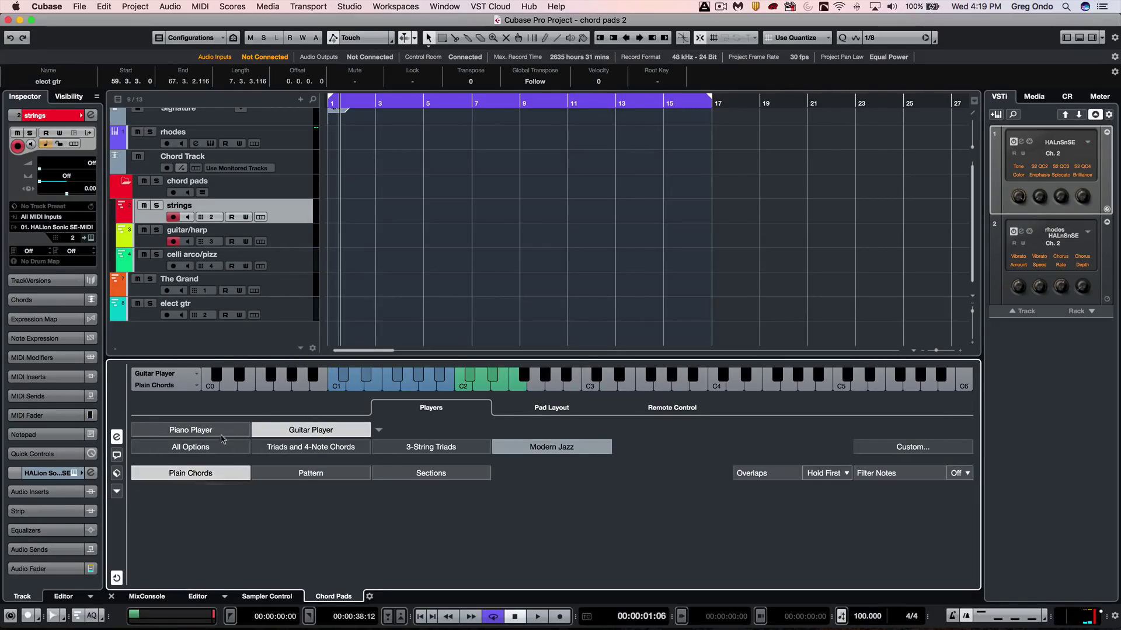
Step: Reapply piano patterns to guitar/harp and celli, the guitar player to strings, then record-arm guitar/harp and celli
click(291, 237)
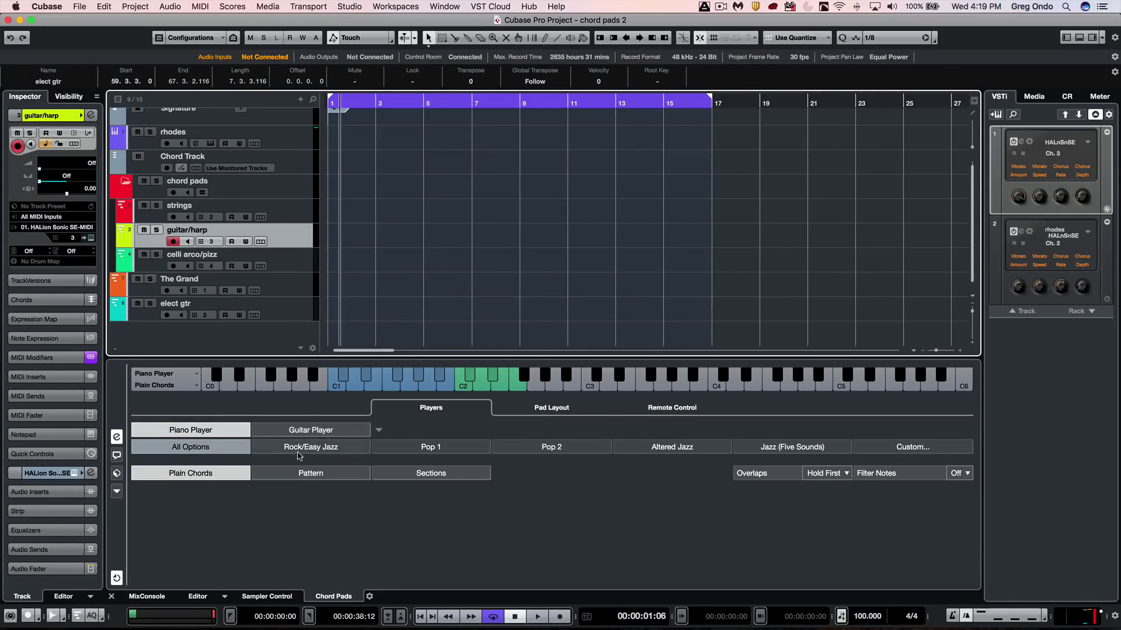
click(305, 473)
click(287, 260)
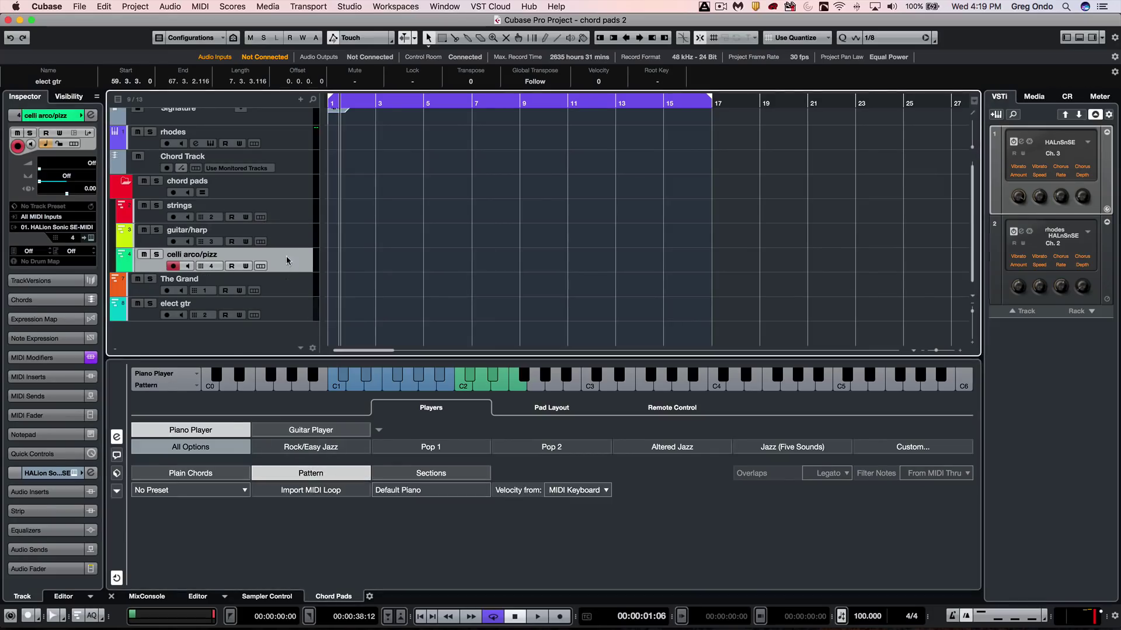
click(200, 431)
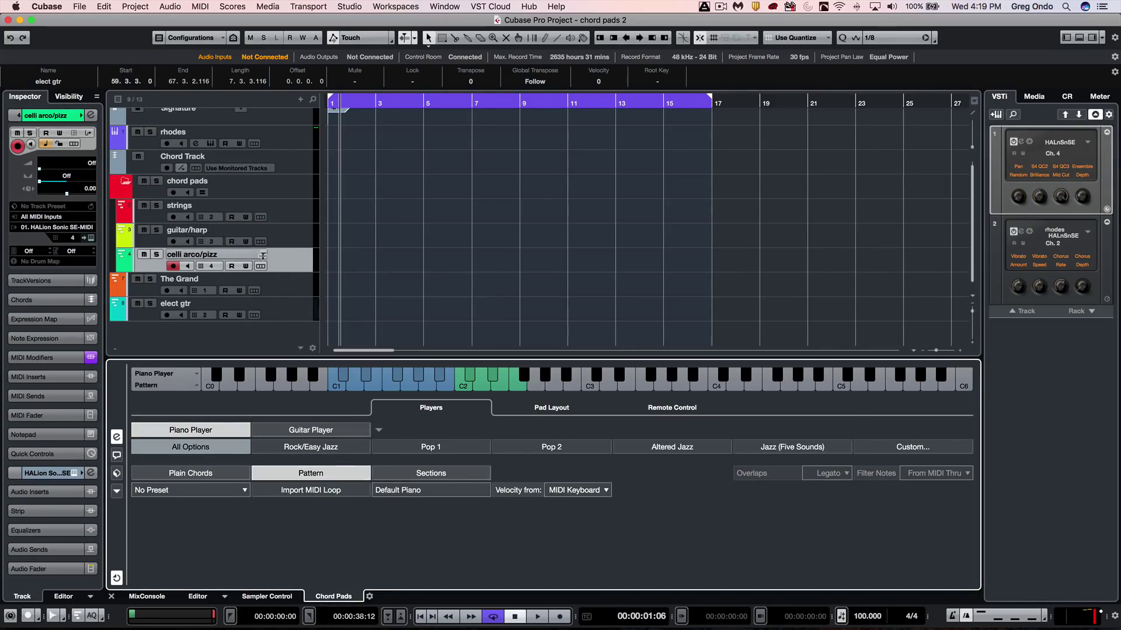
click(305, 216)
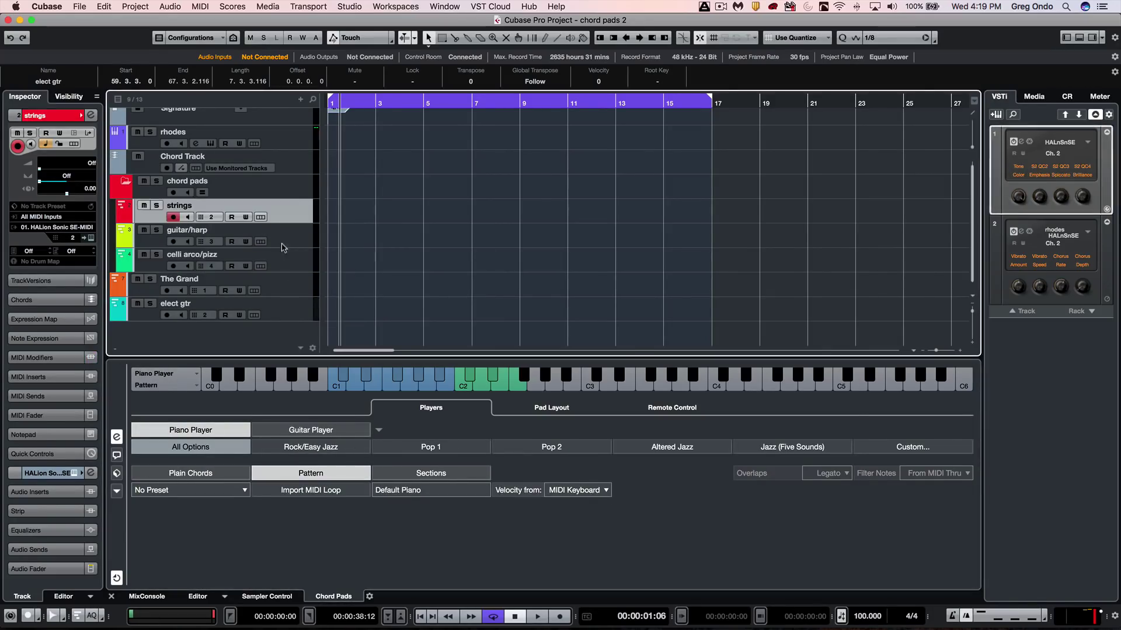
click(268, 430)
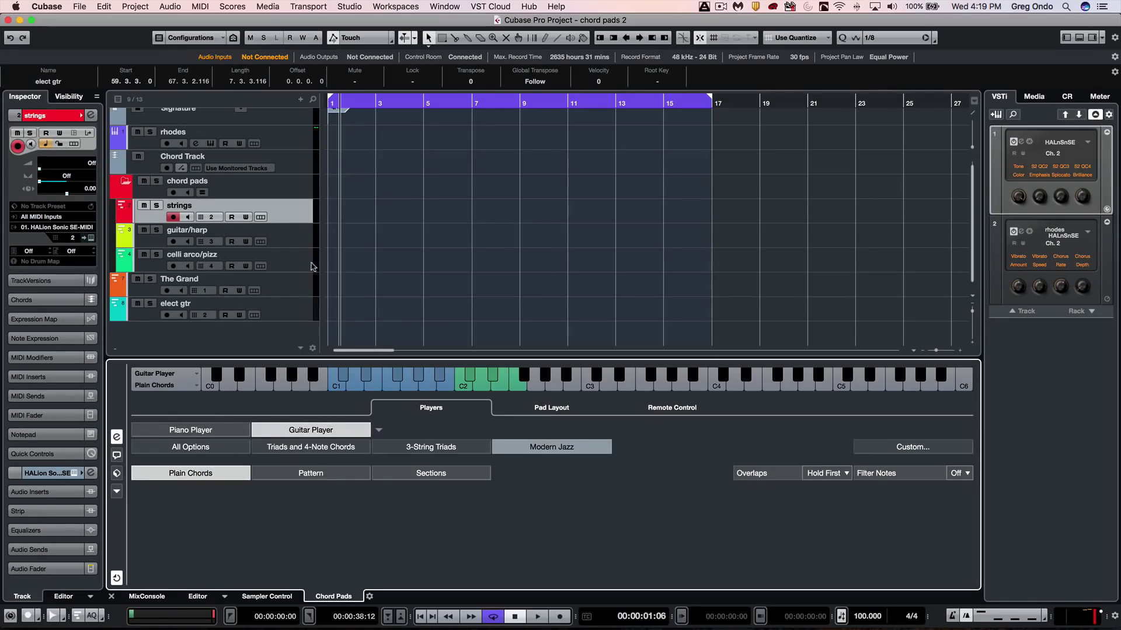
click(173, 241)
click(173, 267)
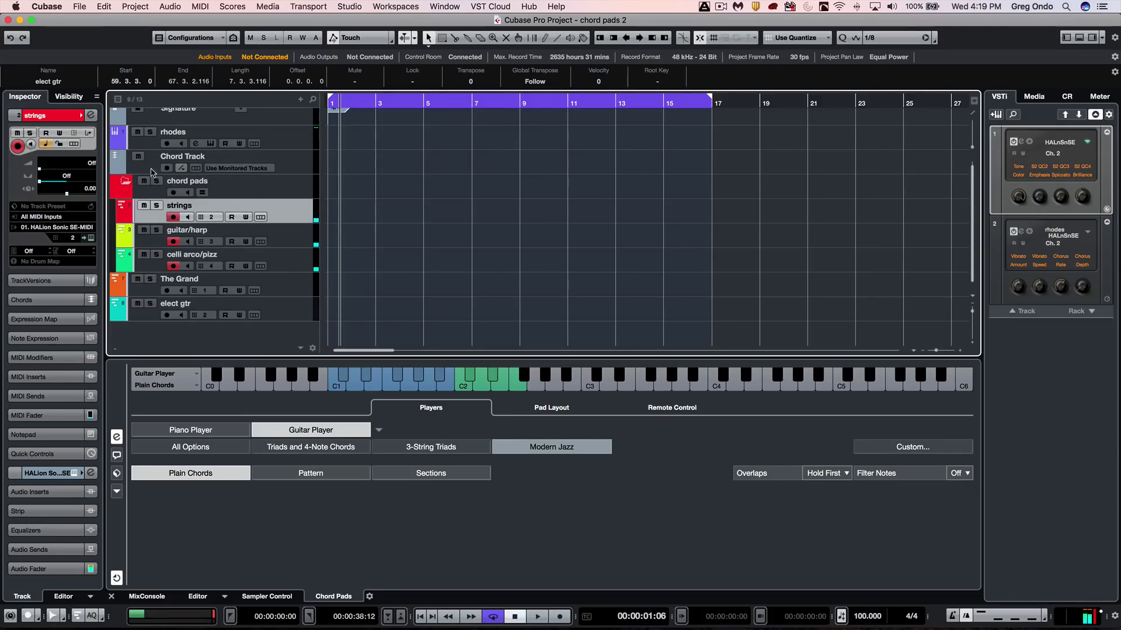
Step: Arm the Chord Track, return to the start, show the pad grid and record the G–Emin–D–G pad sequence
click(168, 168)
key(Home)
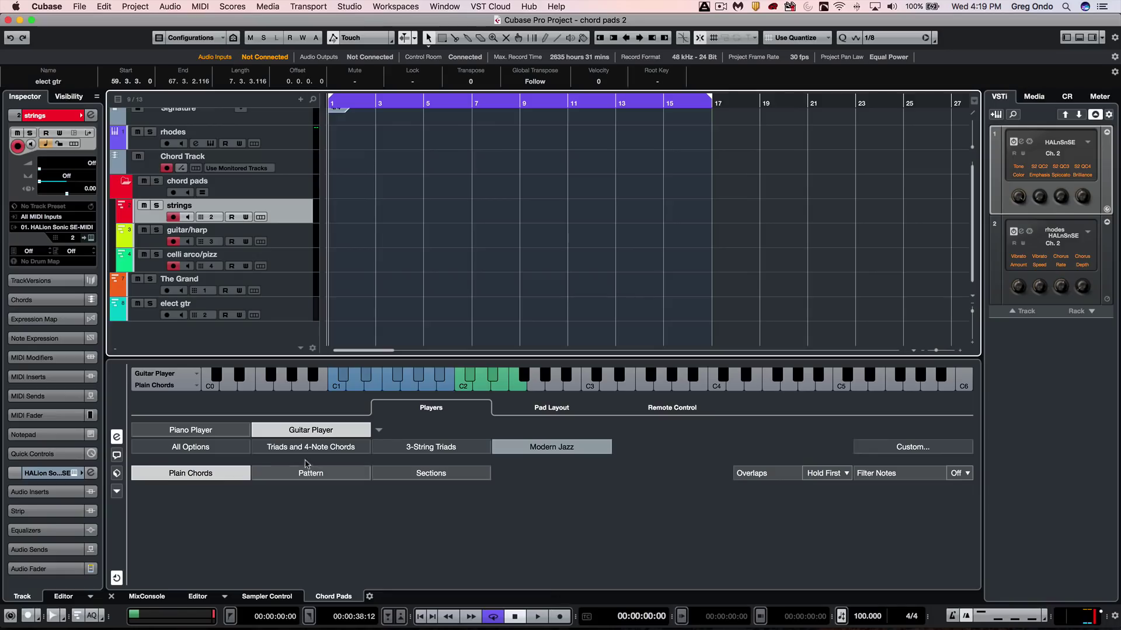
click(116, 437)
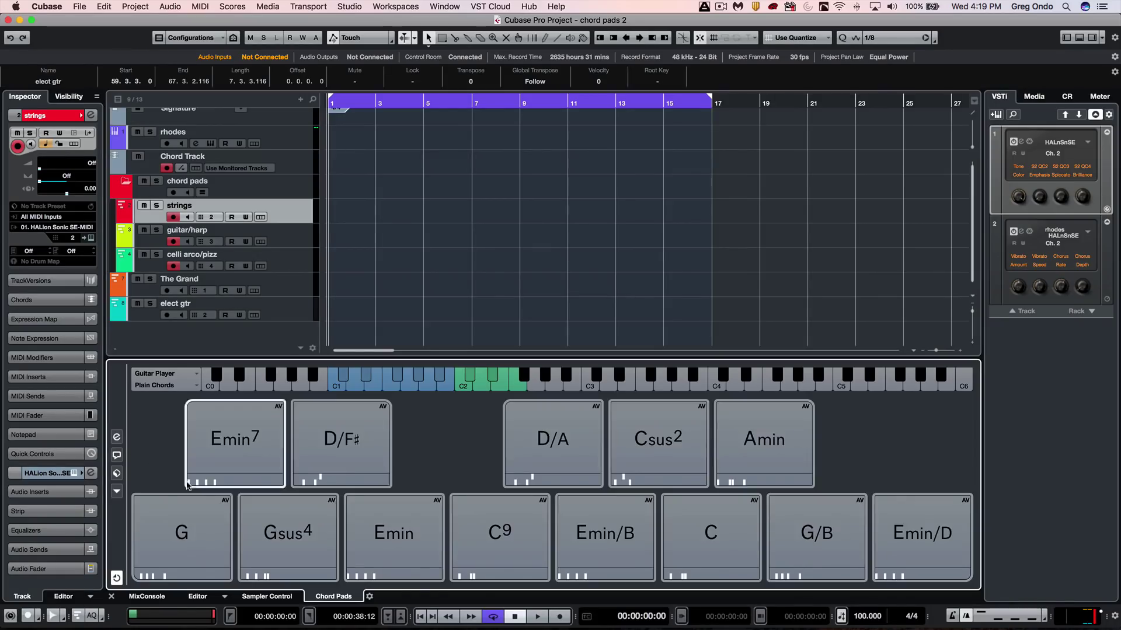
click(559, 616)
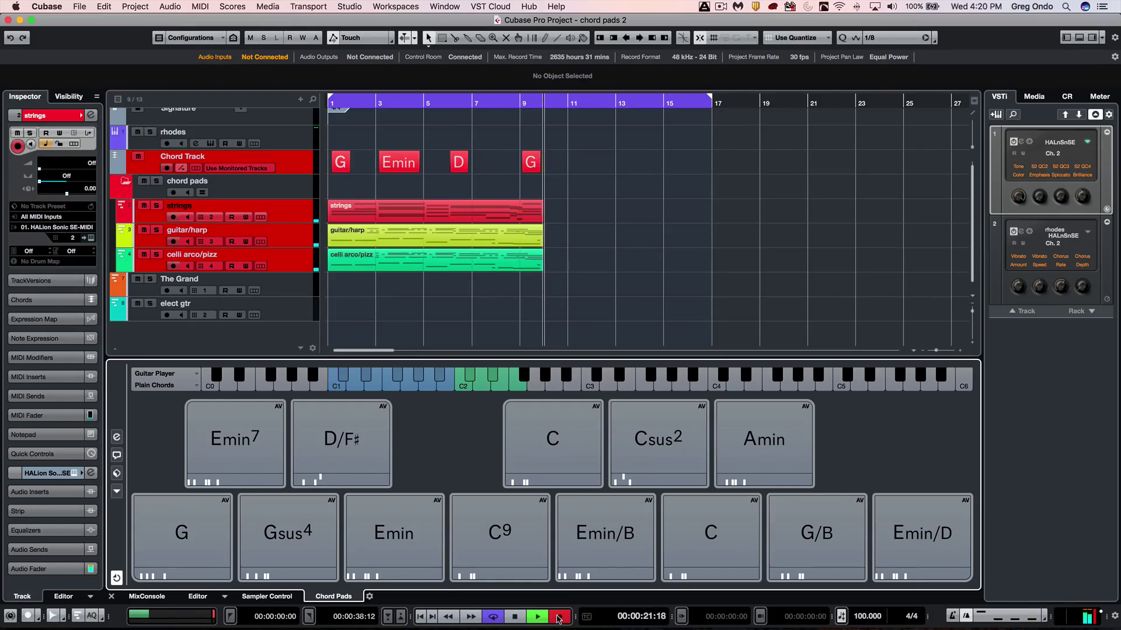
Step: Stop recording, keeping the new strings, guitar/harp and celli parts through about bar 10
click(558, 619)
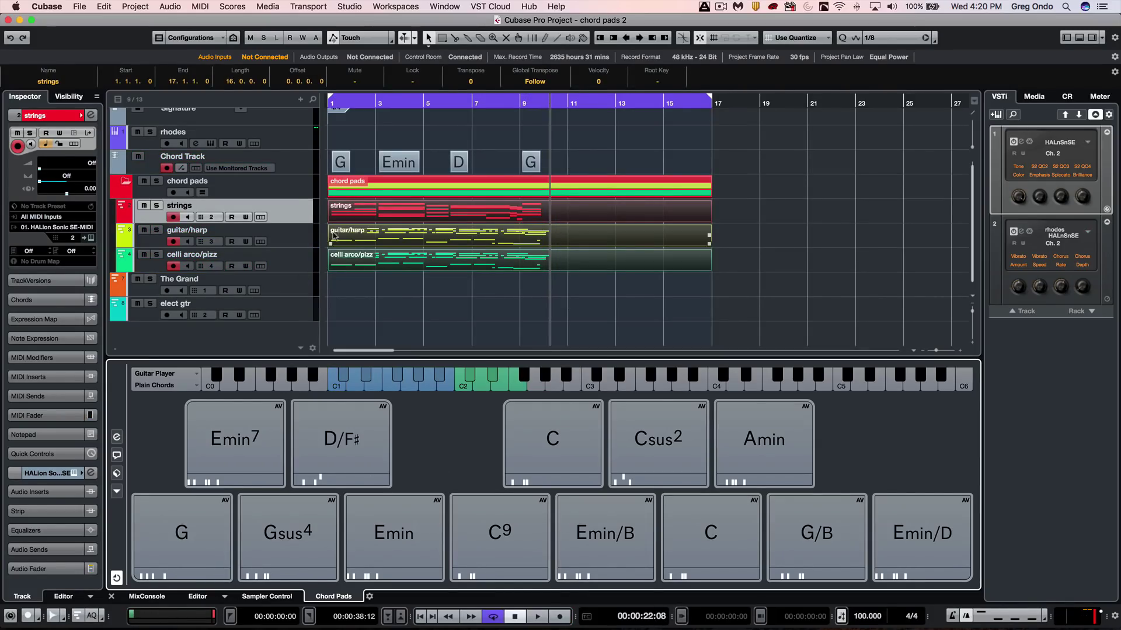